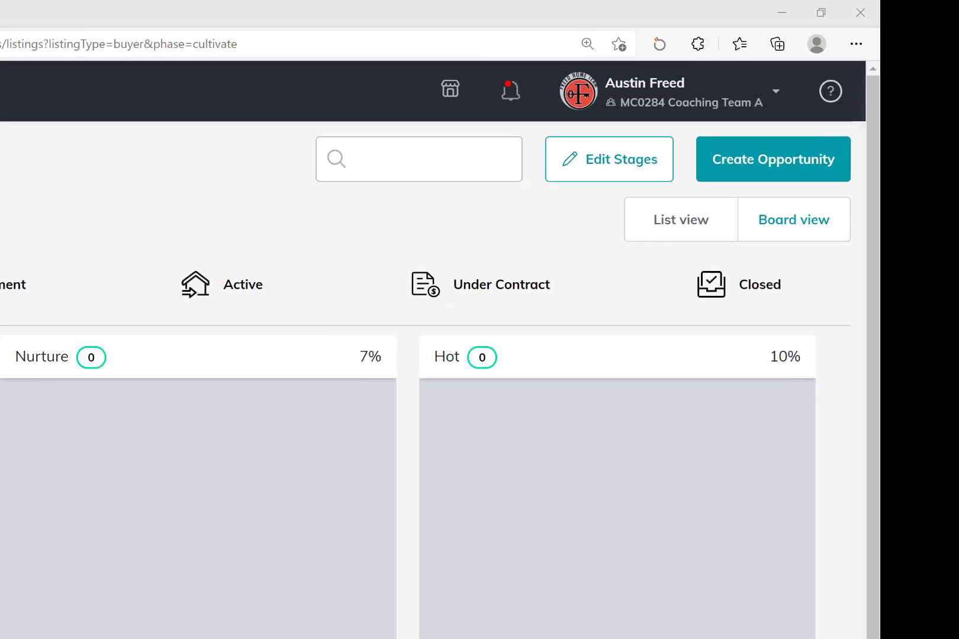
Open the buyer opportunity's Documents tab and expand the Start a Transaction dropdown.
left_click(156, 288)
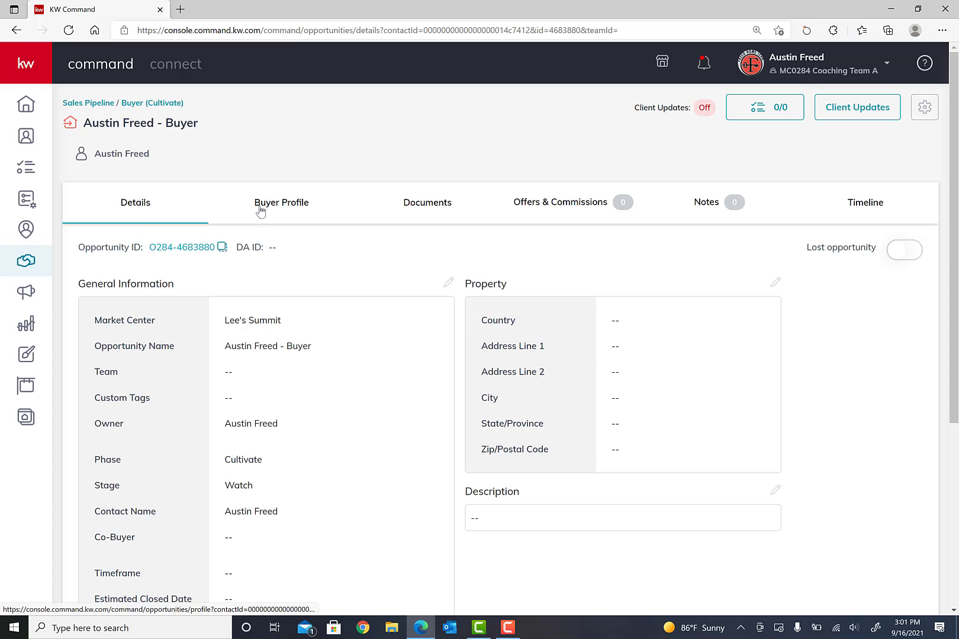
left_click(408, 209)
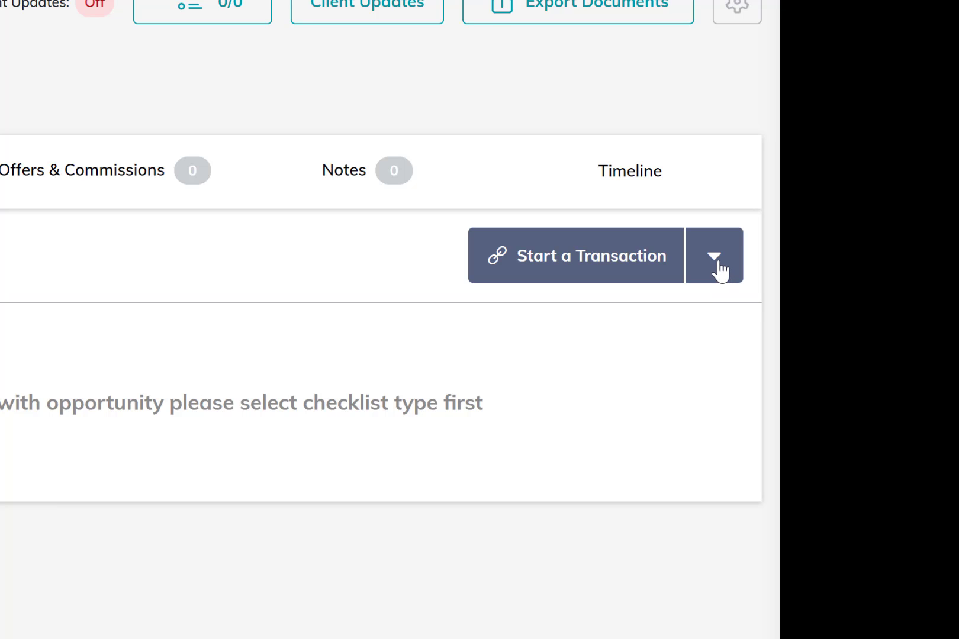
left_click(716, 266)
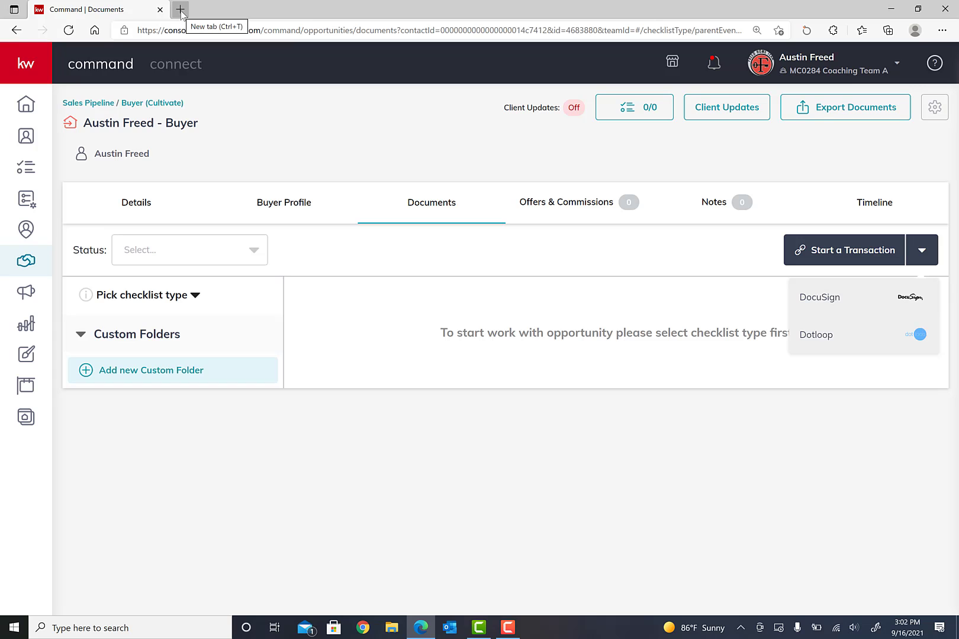
Go to dotloop.com in a new browser tab and sign in.
left_click(180, 10)
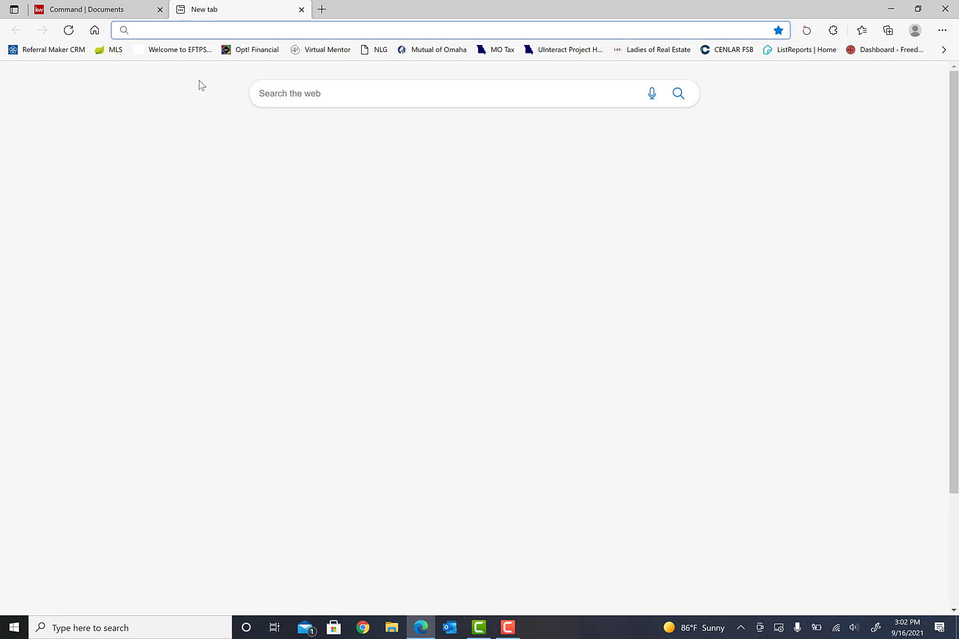
type("dot")
key("Return")
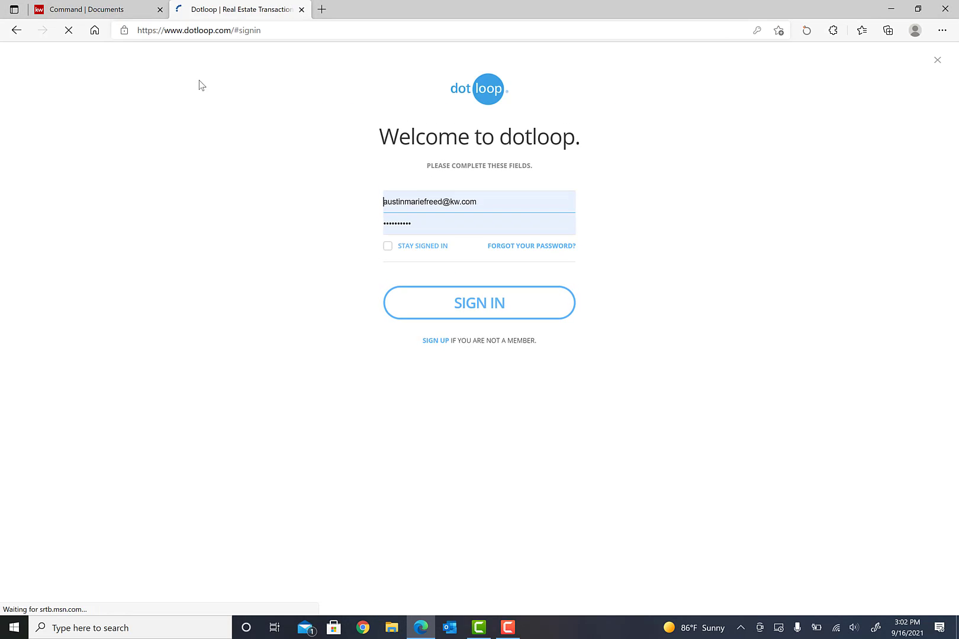
left_click(500, 318)
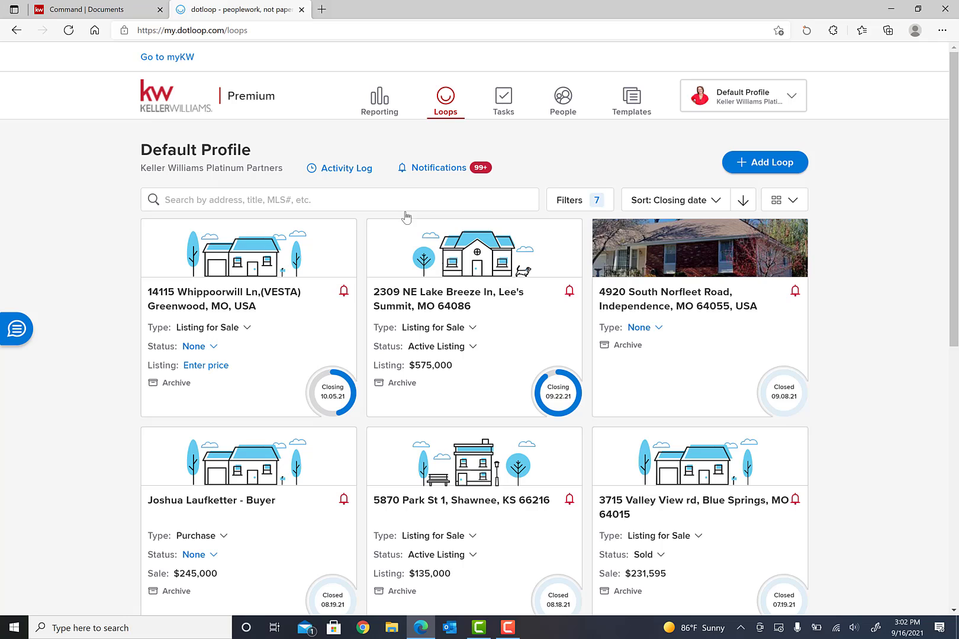
Search the loops for 'training' and open the Training loop.
left_click(395, 201)
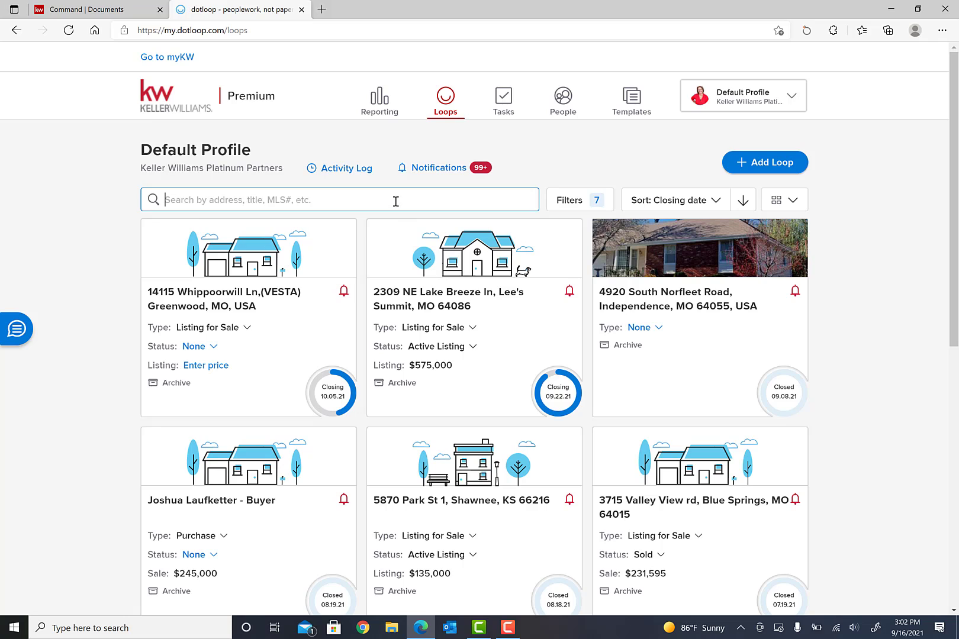
type("training")
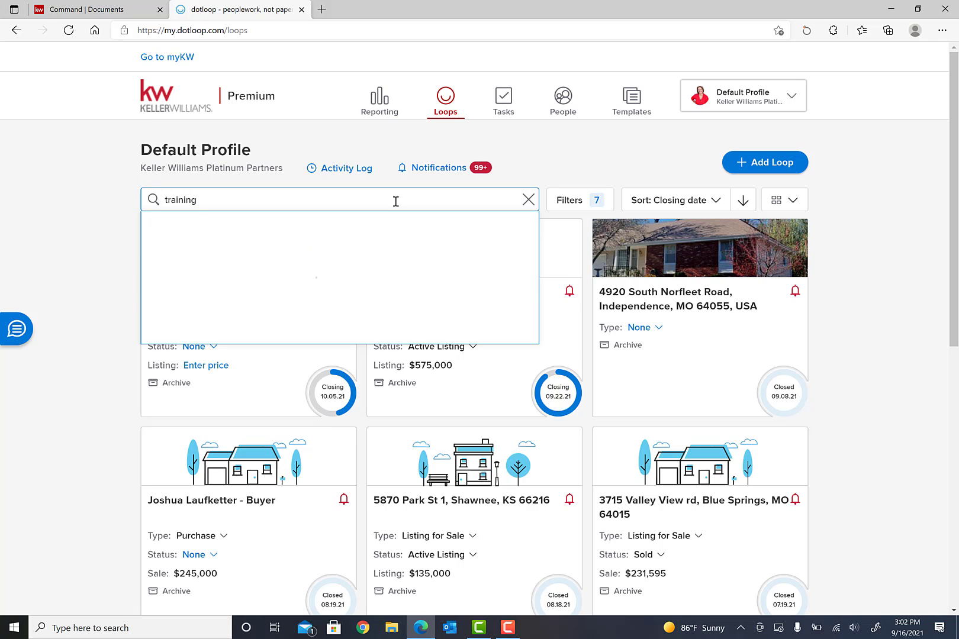
key("Return")
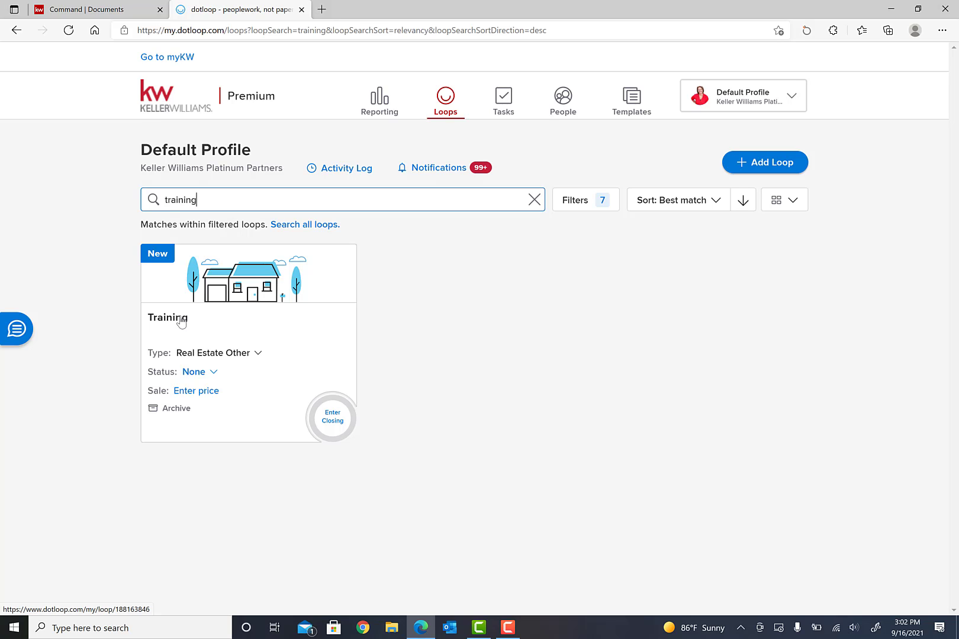
left_click(124, 15)
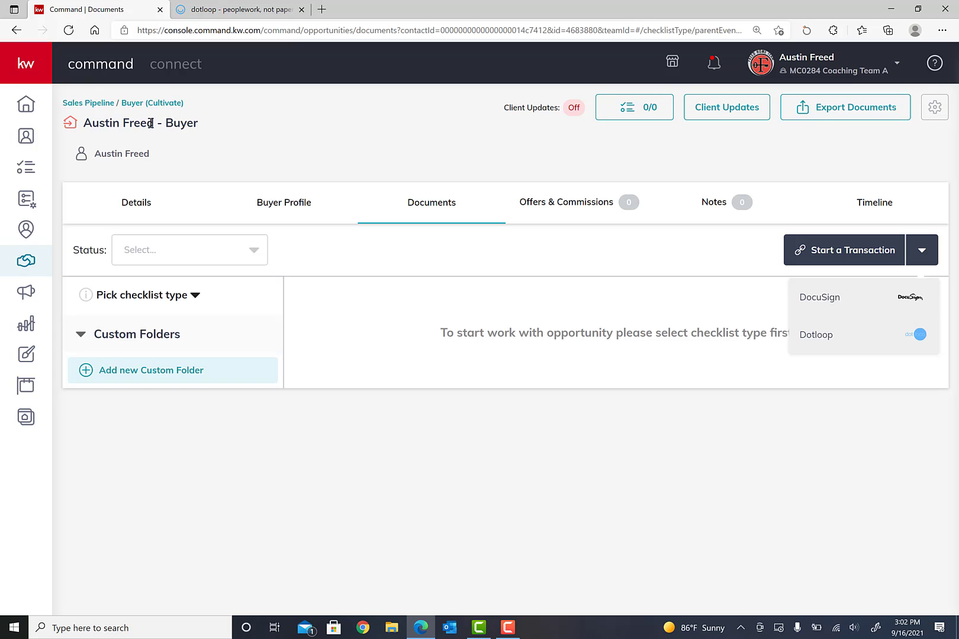
left_click(240, 10)
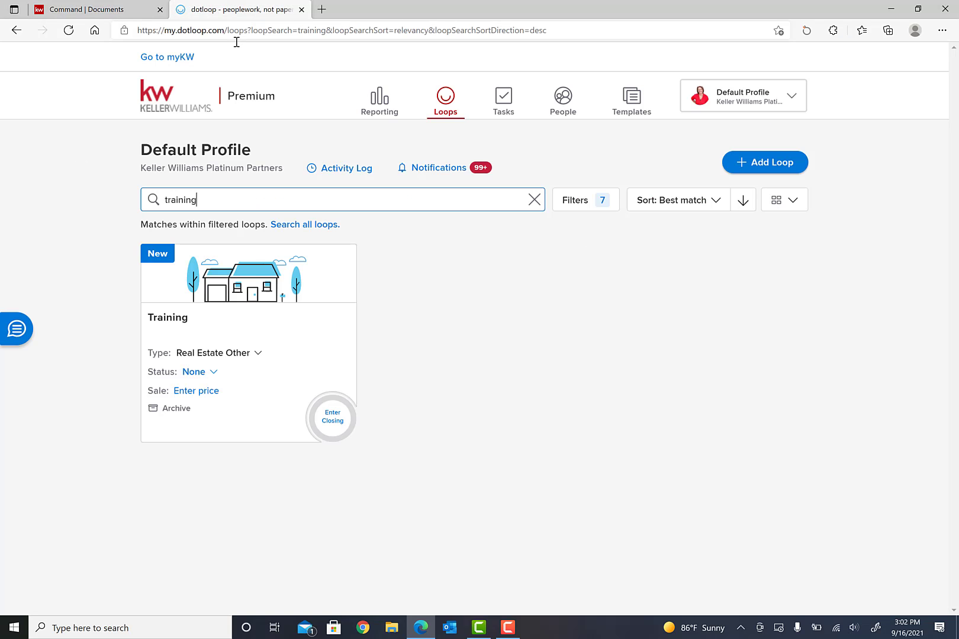
left_click(171, 323)
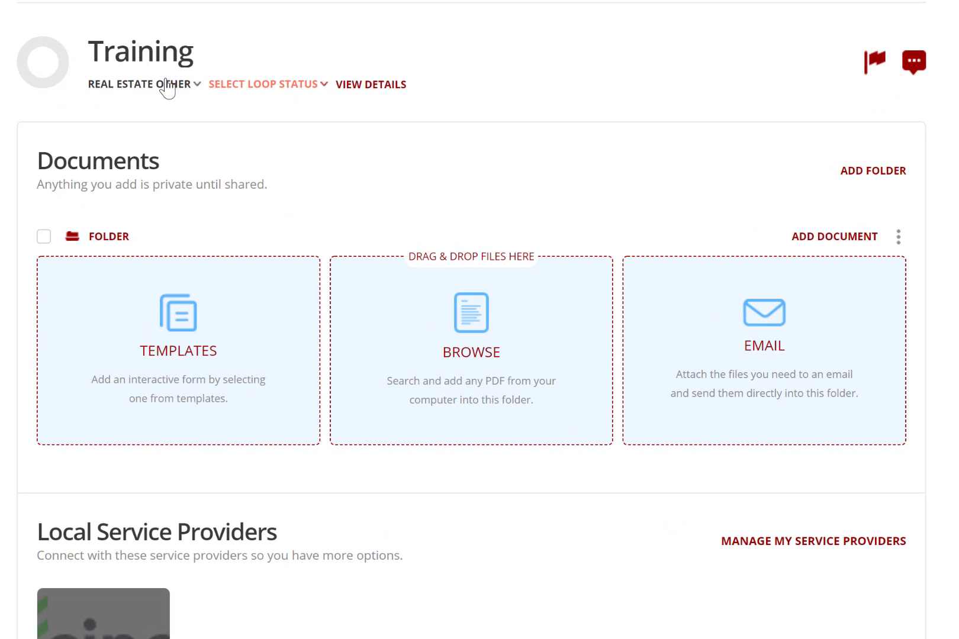
left_click(197, 87)
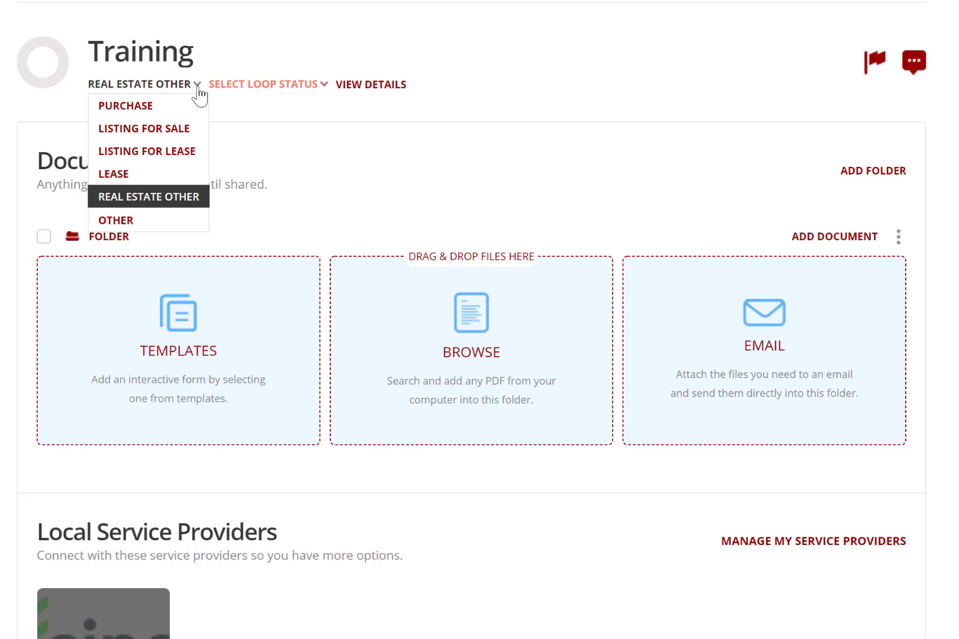
left_click(249, 104)
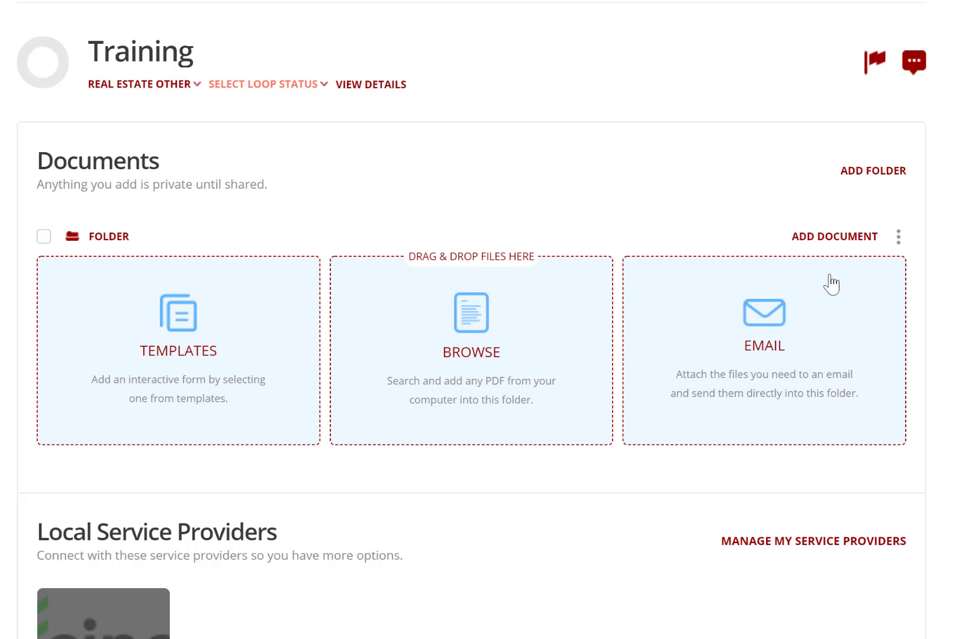
left_click(846, 238)
left_click(847, 238)
Check the folder's email upload address, dismiss it, and open the TEMPLATES document picker.
left_click(774, 362)
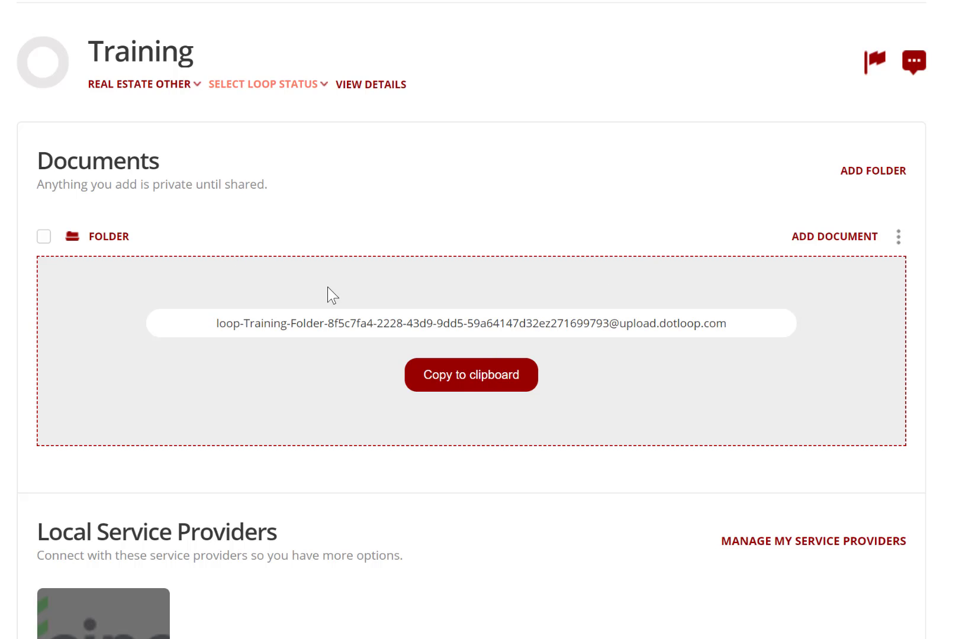
left_click(575, 232)
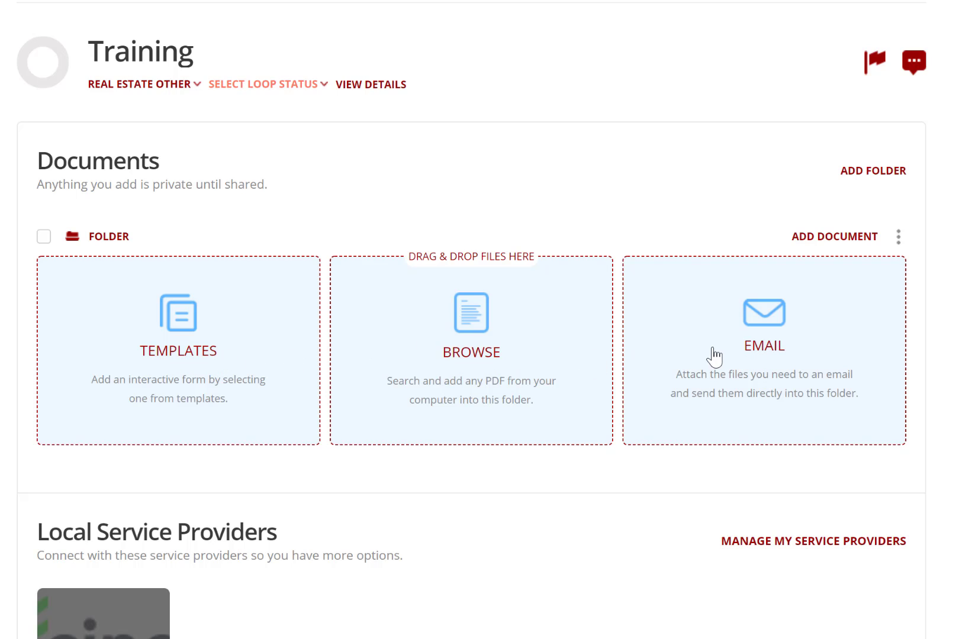
left_click(183, 318)
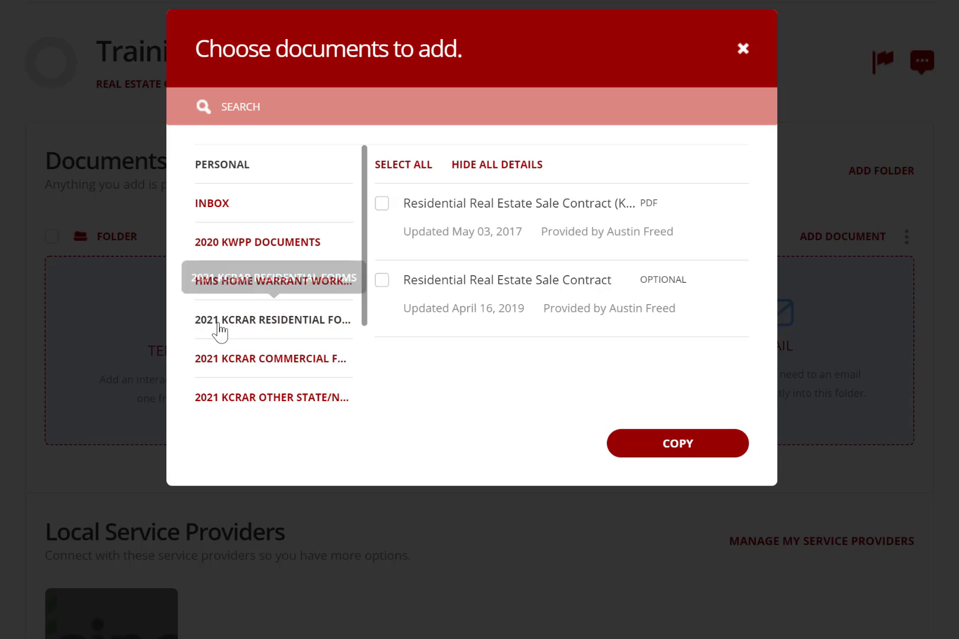
Copy the Exclusive Buyer Agency Contract from 2021 KCRAR RESIDENTIAL FORMS, found by searching 'exclus', into the loop.
scroll(285, 321, "down", 2)
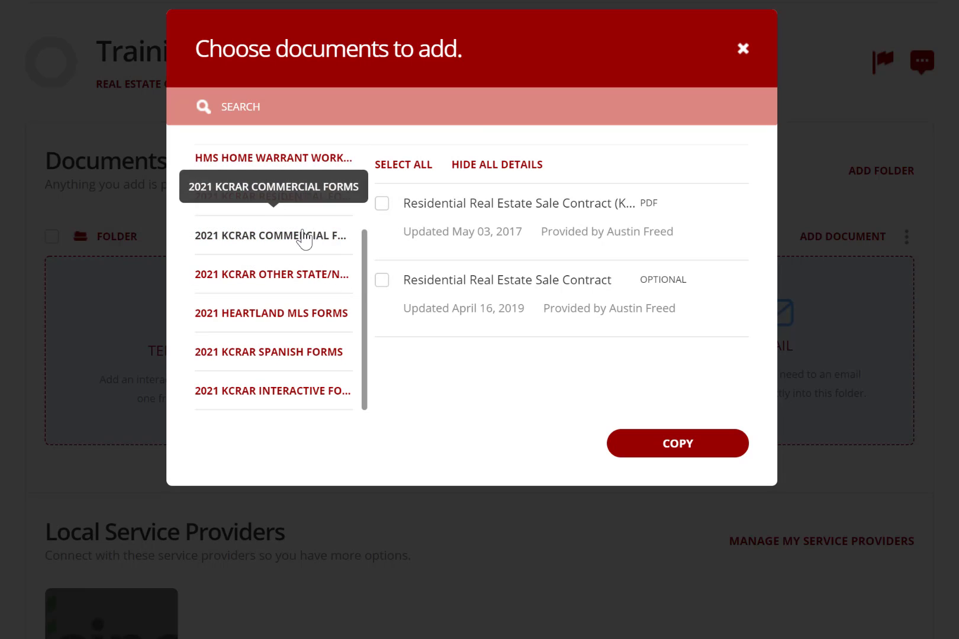
scroll(293, 240, "up", 2)
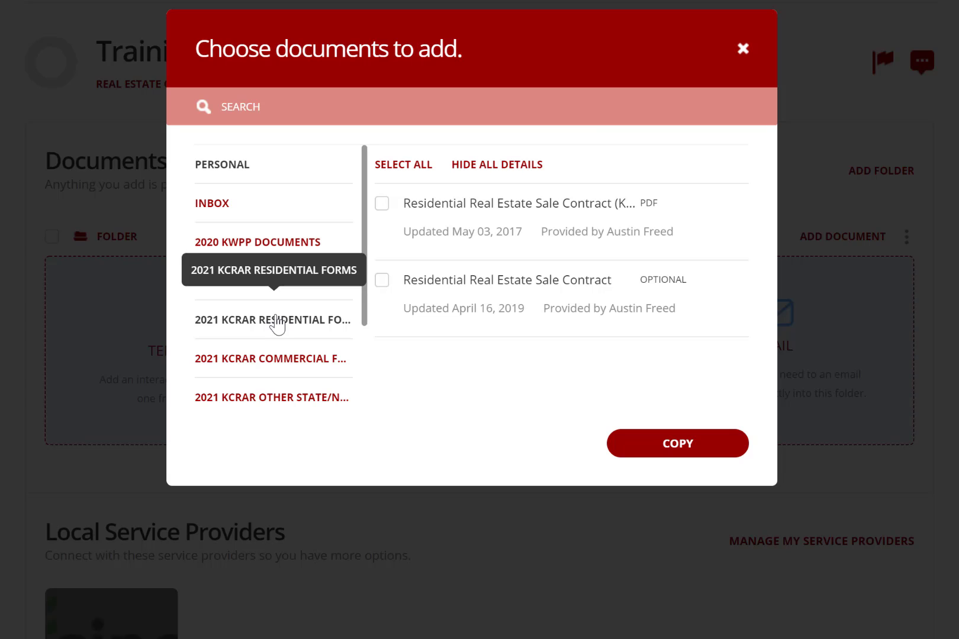
scroll(277, 325, "down", 2)
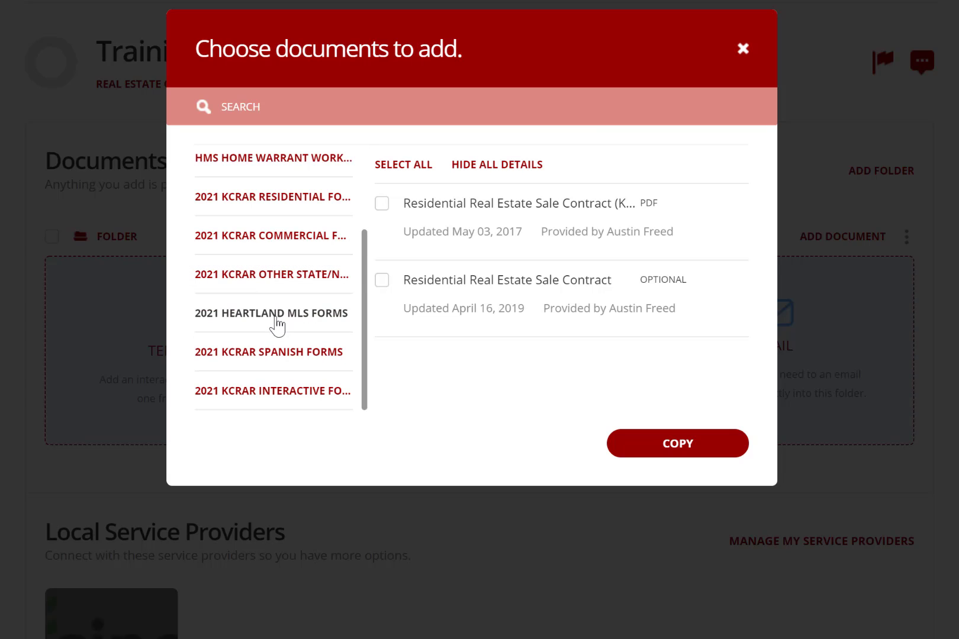
scroll(289, 284, "up", 2)
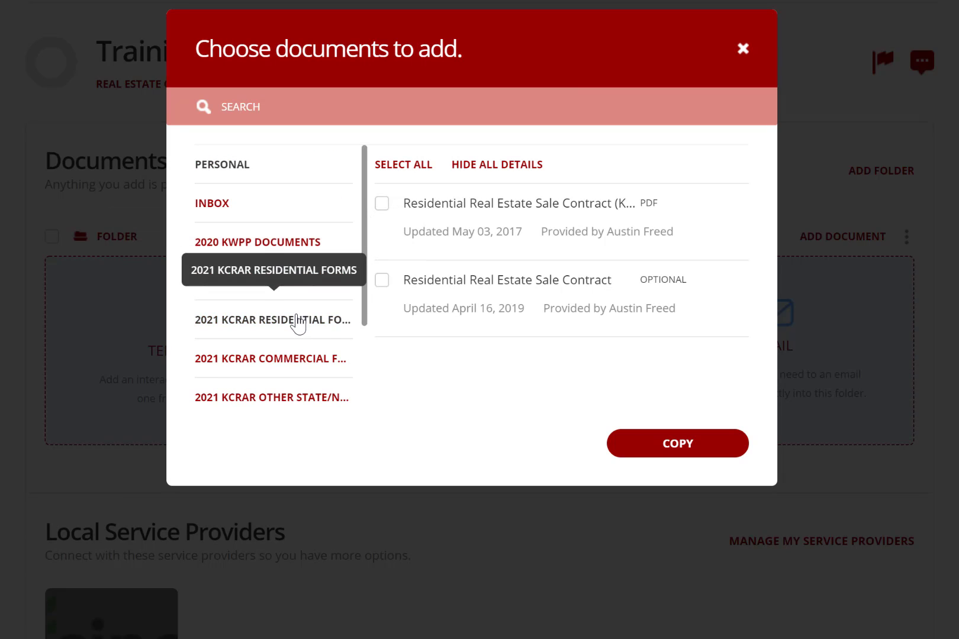
left_click(299, 322)
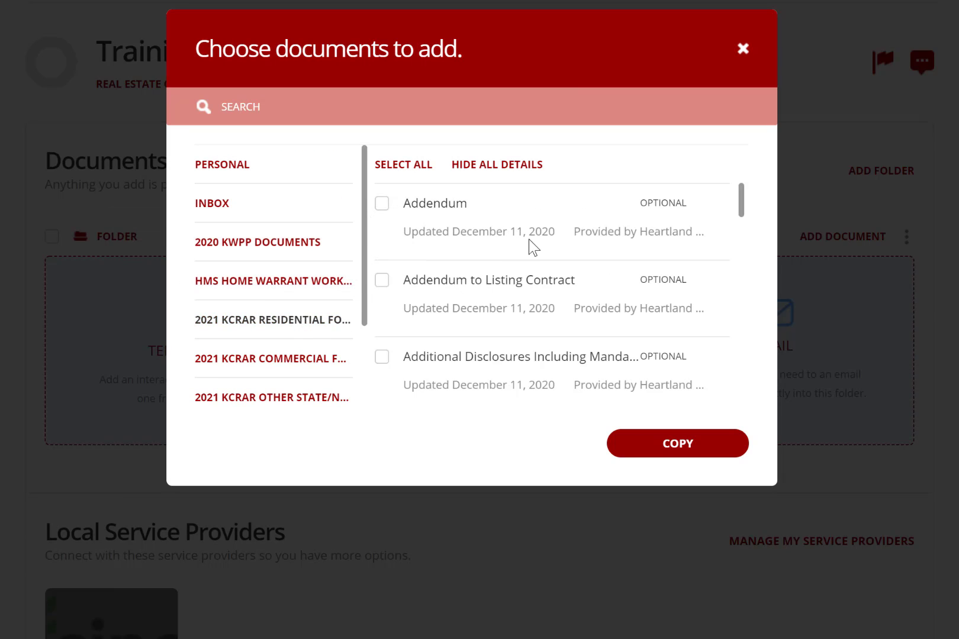
left_click(444, 121)
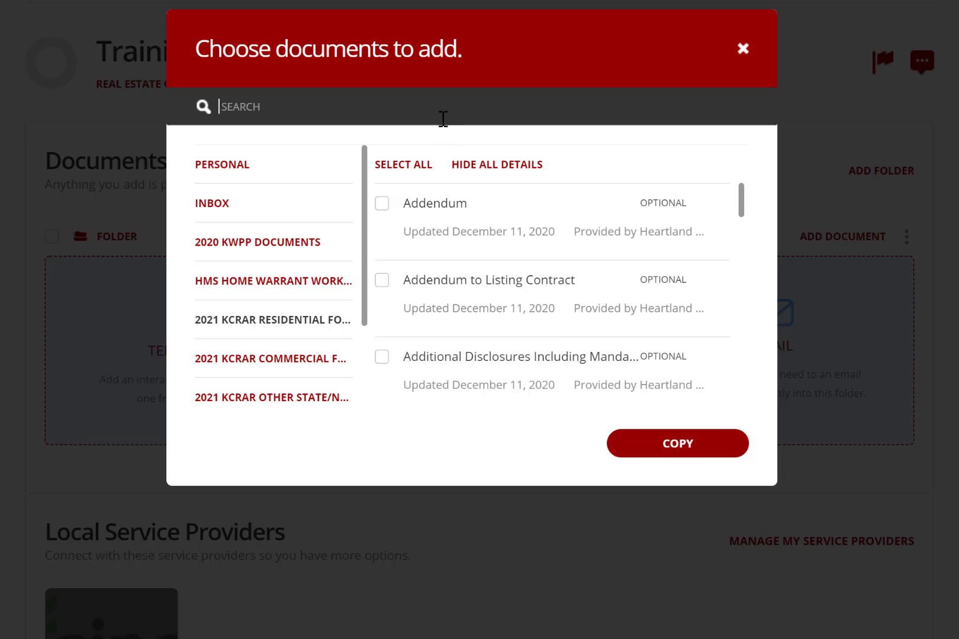
type("exclus")
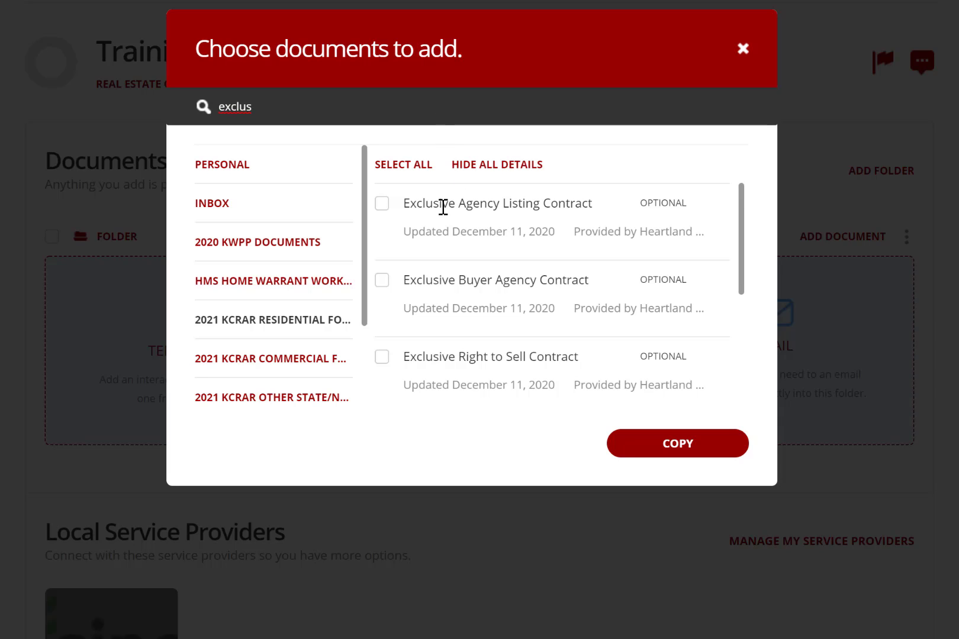
left_click(383, 283)
left_click(680, 454)
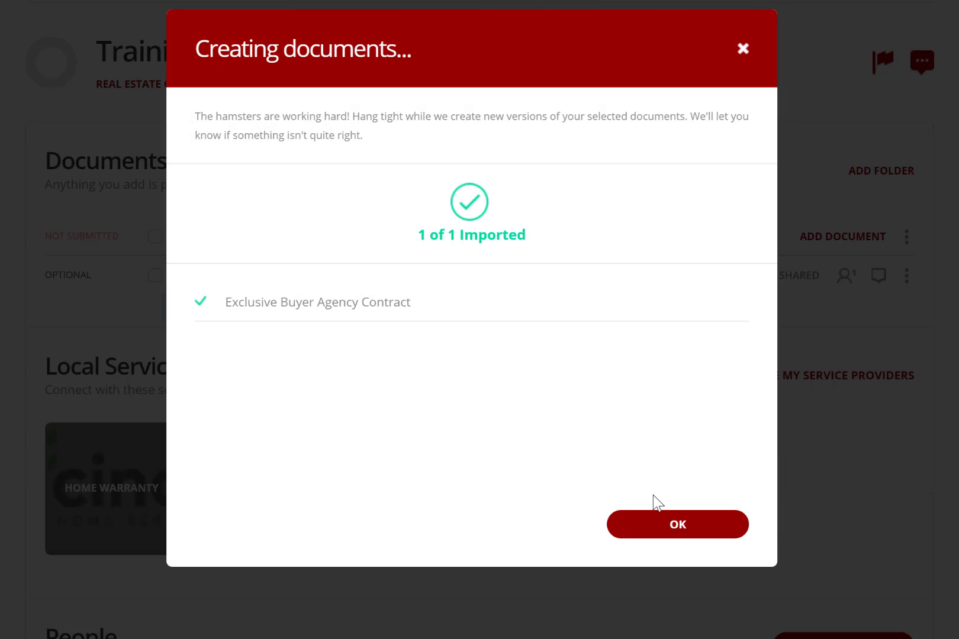
left_click(678, 525)
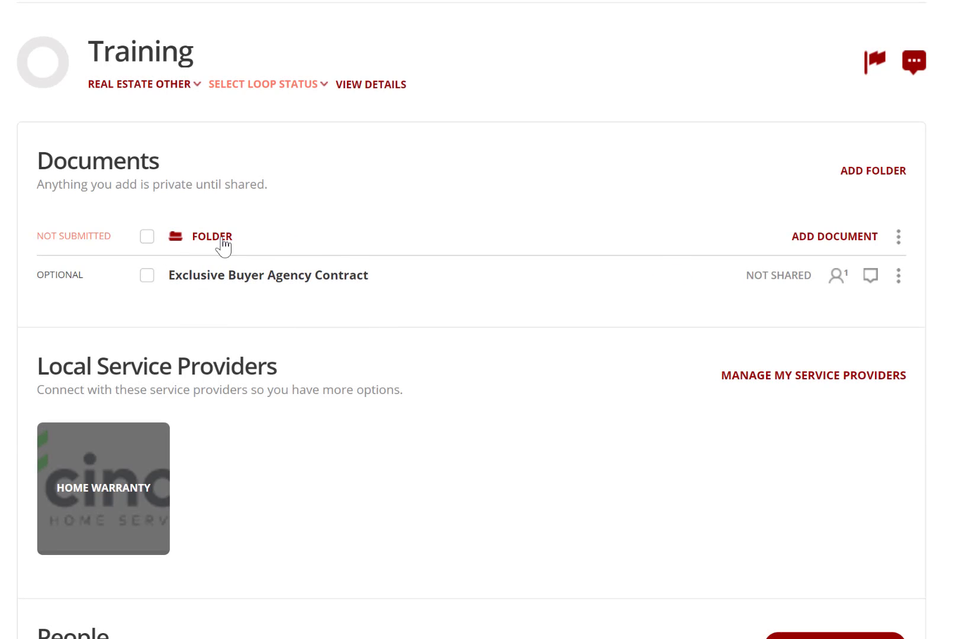
Open the contract and add the buyer to the loop with their name, e-mail and Buyer role.
left_click(279, 284)
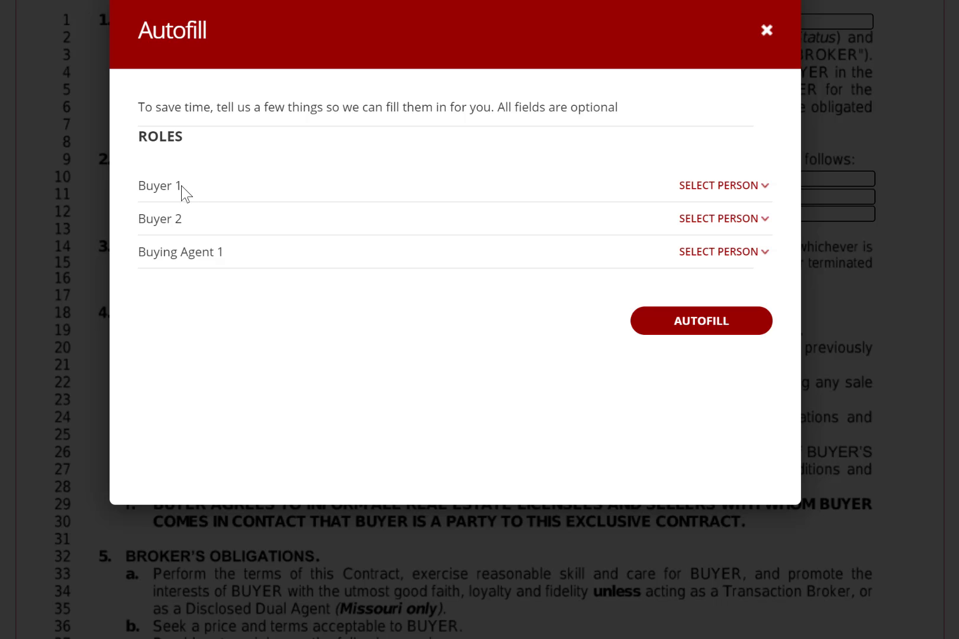
left_click(751, 191)
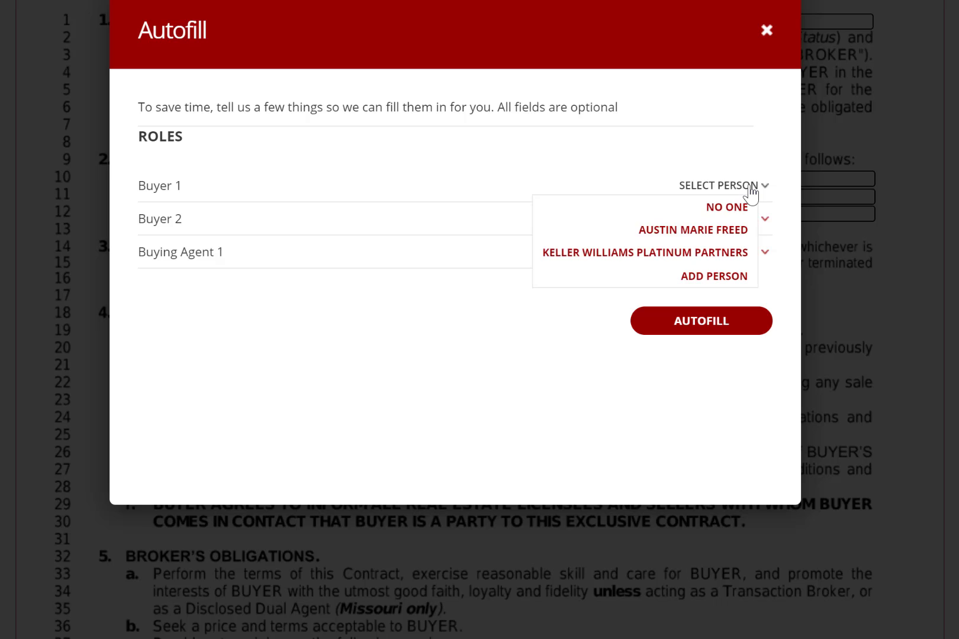
left_click(716, 277)
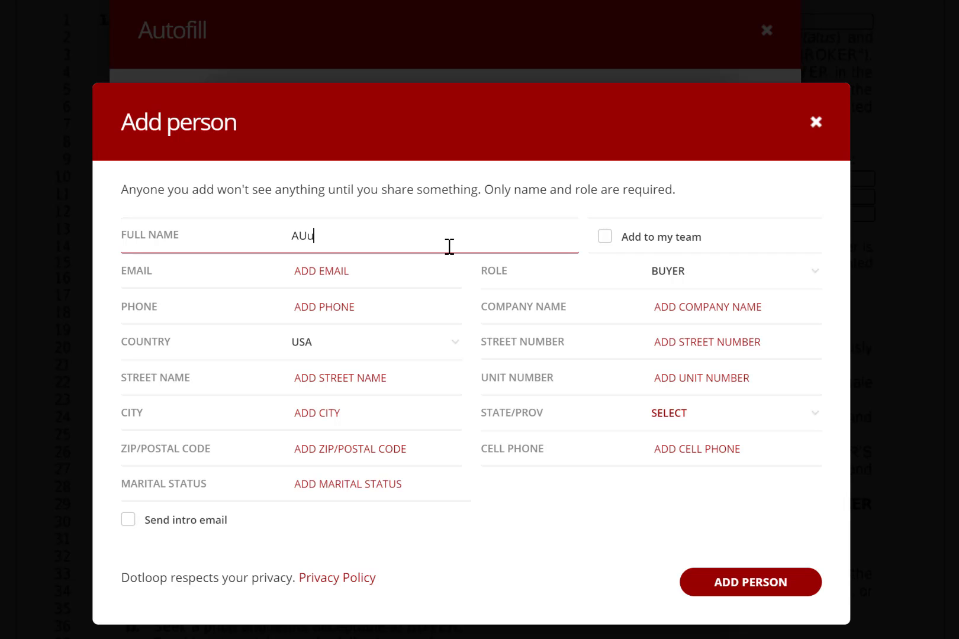
key("Tab")
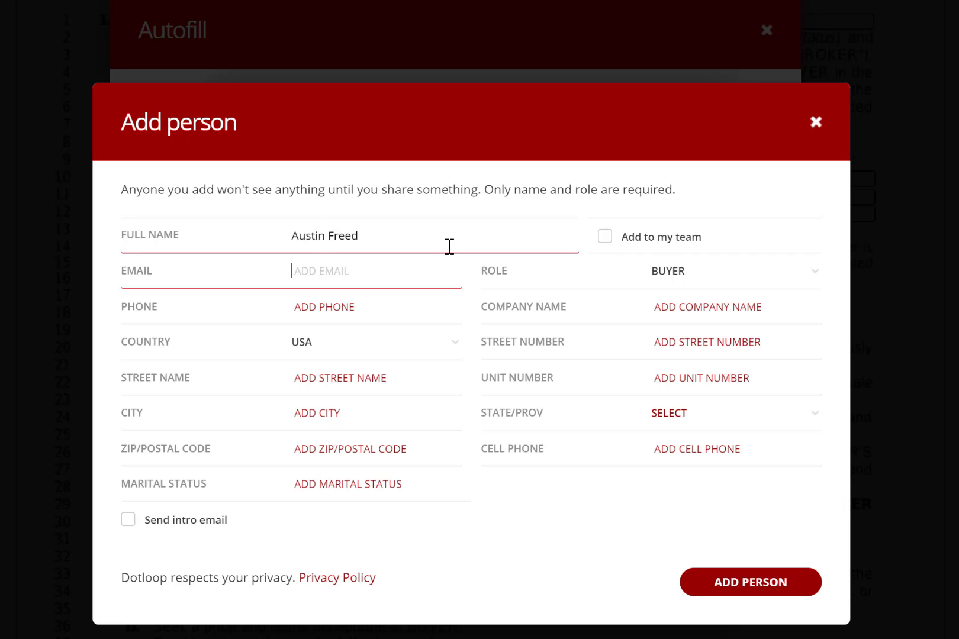
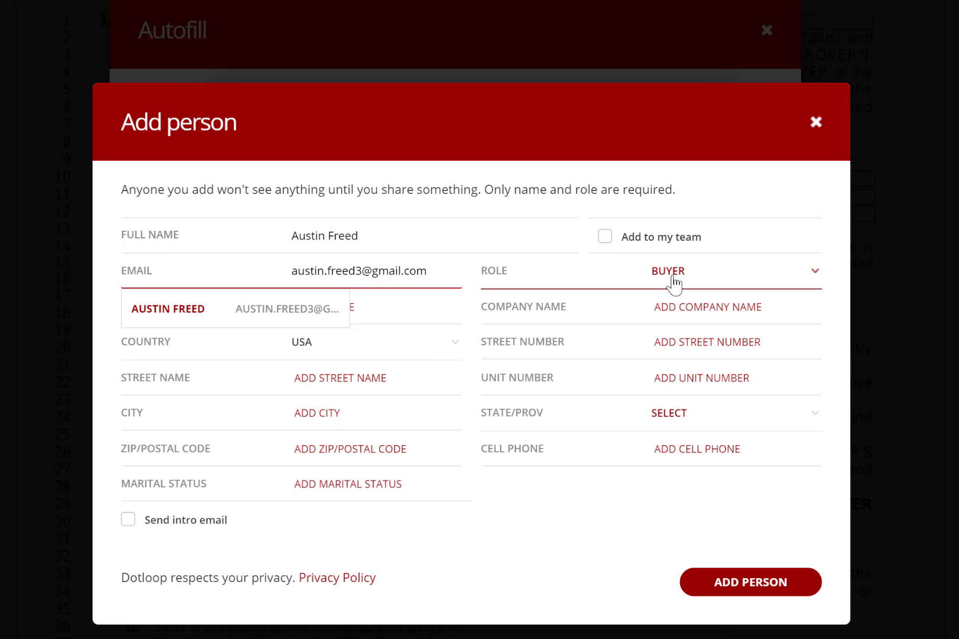
left_click(737, 279)
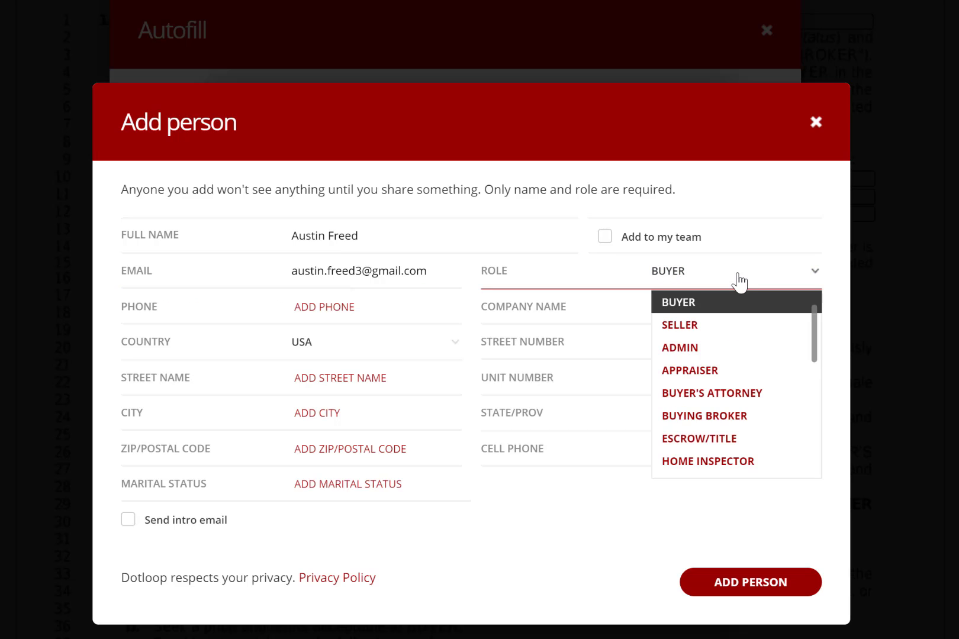
left_click(681, 303)
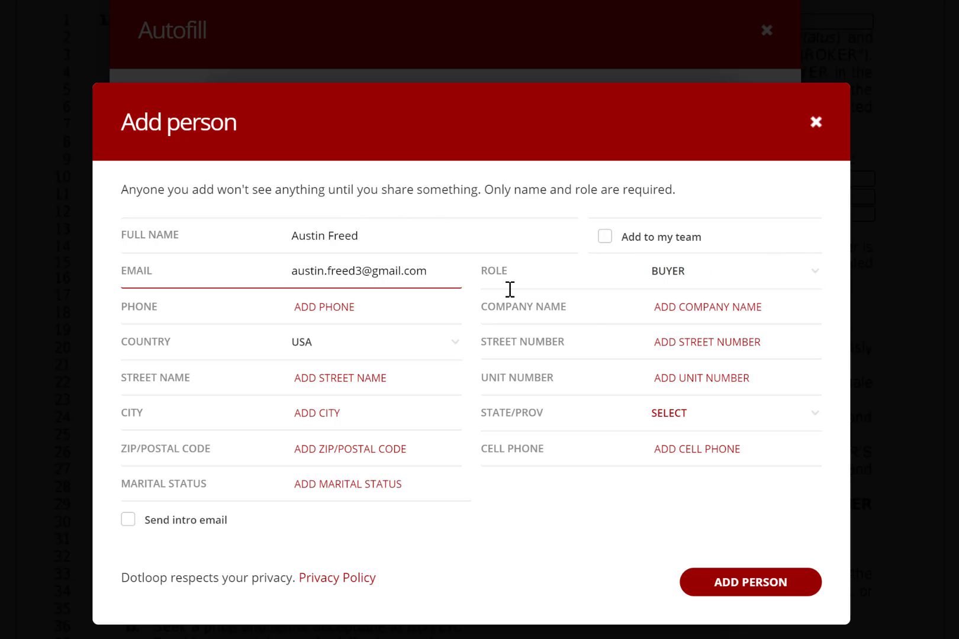
left_click(751, 582)
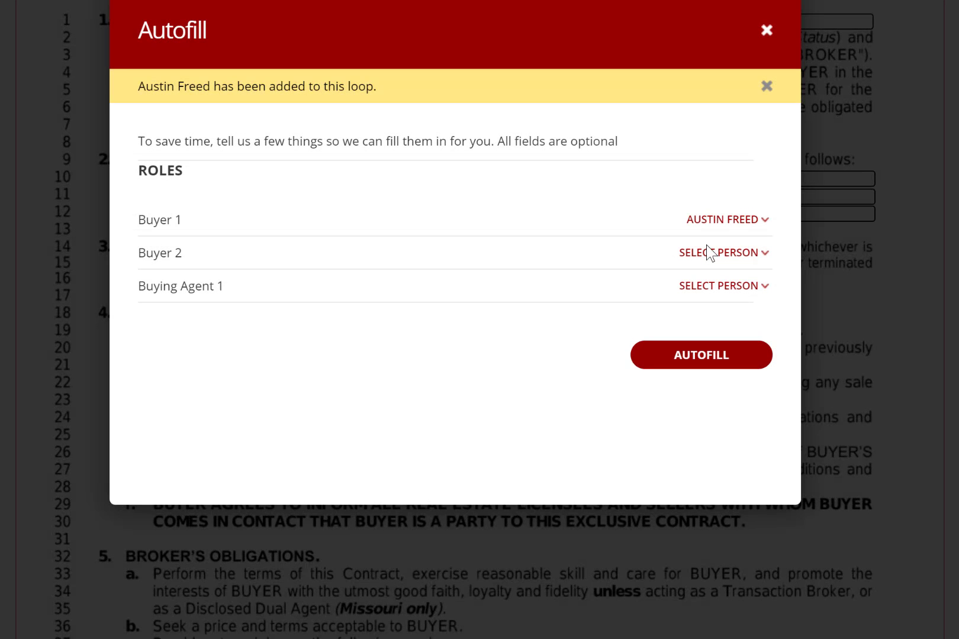
Assign the buyer as Buyer 1 and the agent as Buying Agent 1, then autofill the contract.
left_click(756, 228)
left_click(733, 285)
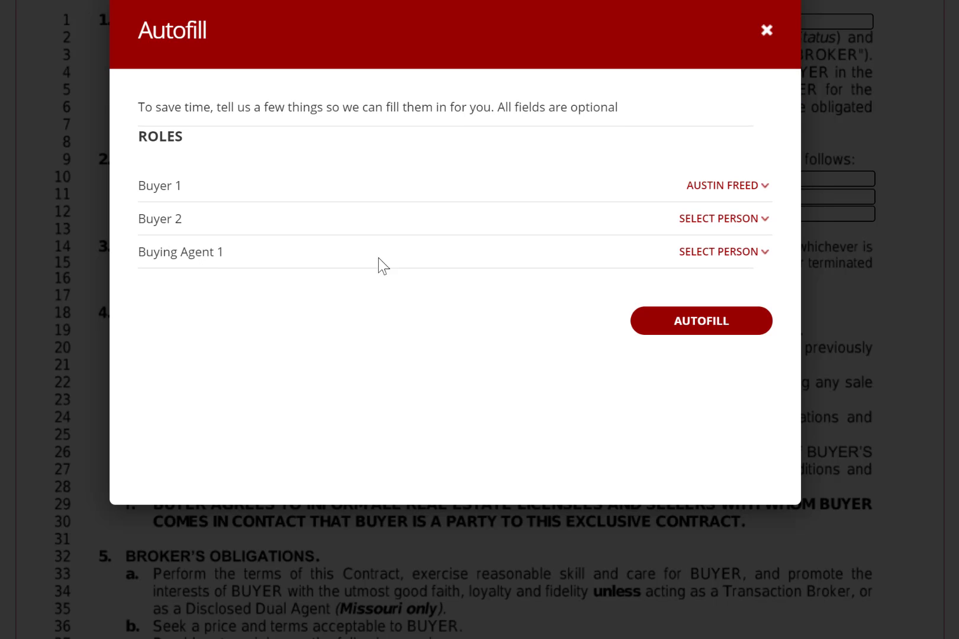
left_click(762, 254)
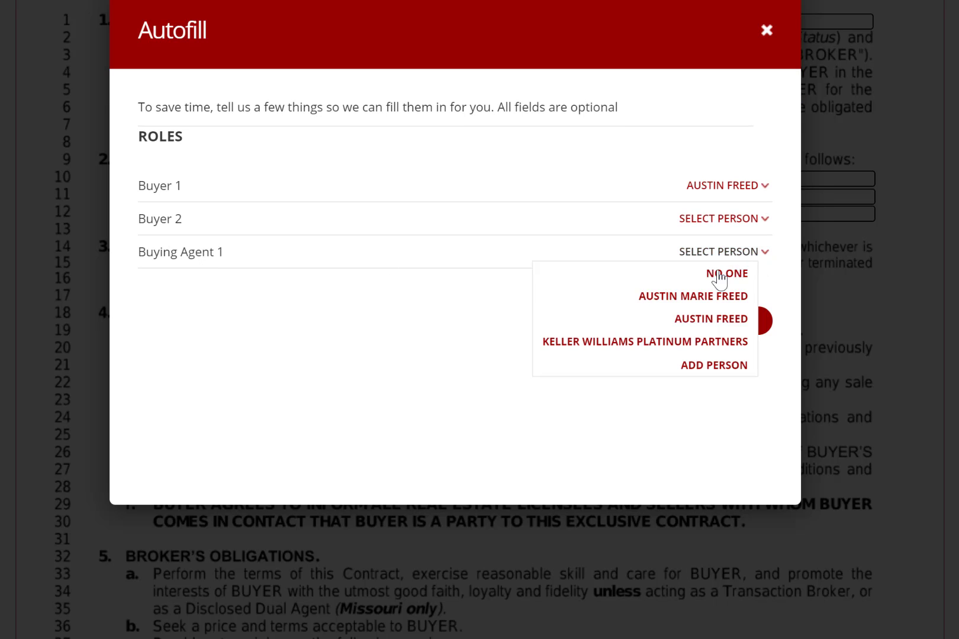
left_click(719, 301)
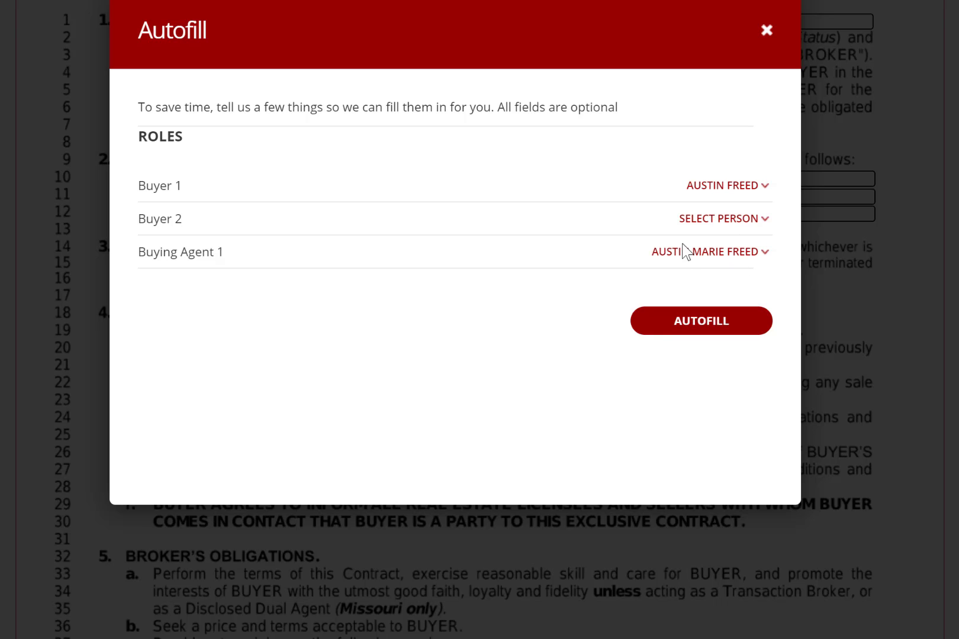
left_click(707, 322)
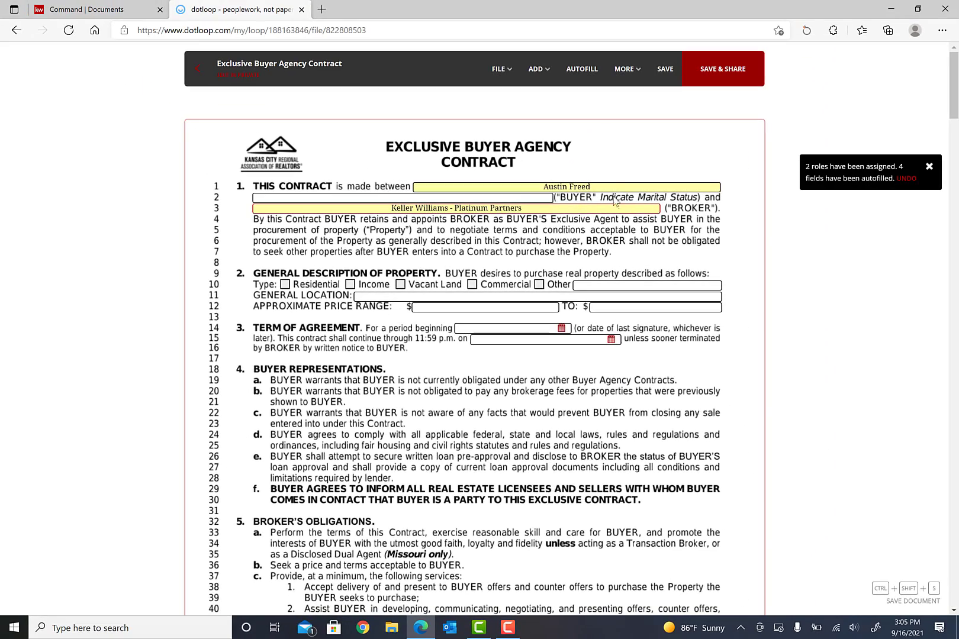
Review the autofilled contract and type '(' after the buyer's name on line 1.
scroll(617, 336, "down", 7)
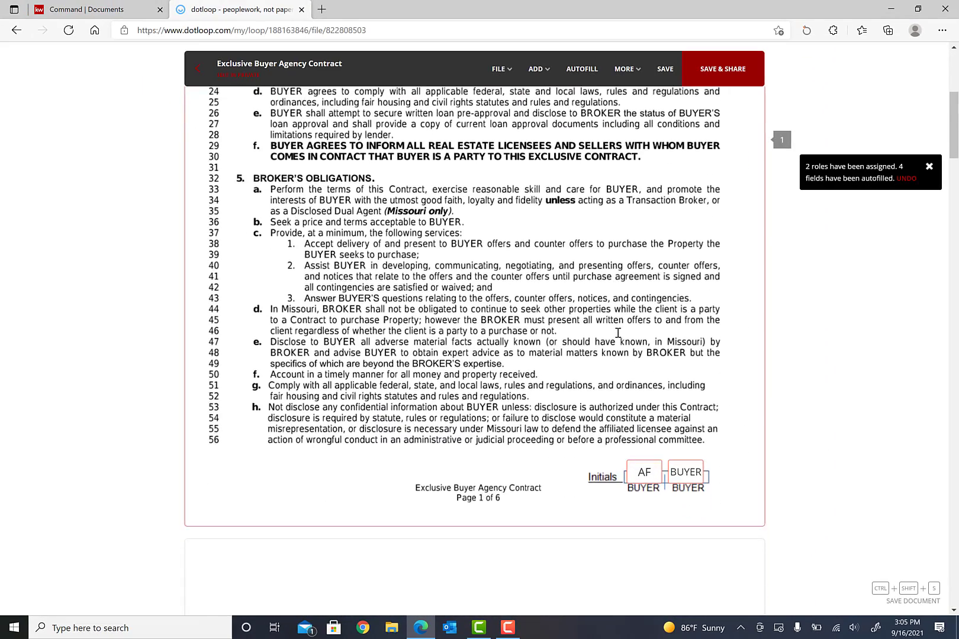
scroll(532, 205, "up", 7)
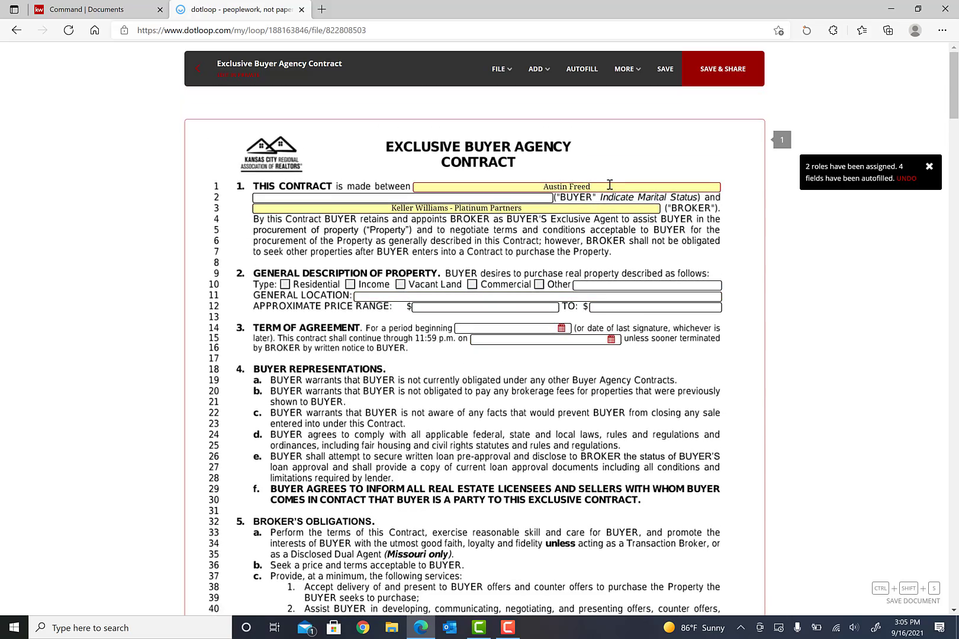
left_click(610, 185)
type("(")
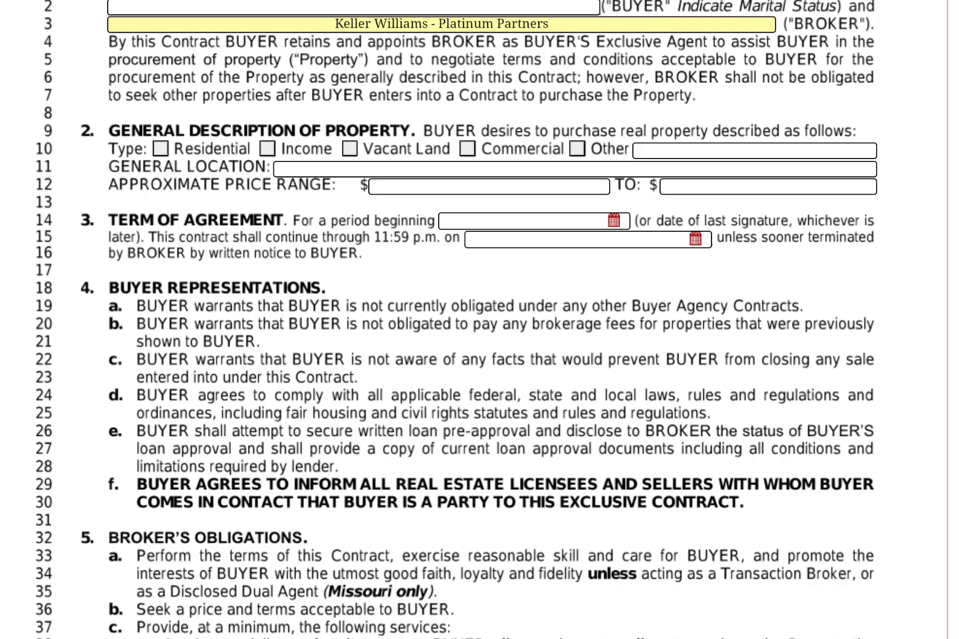
left_click(341, 7)
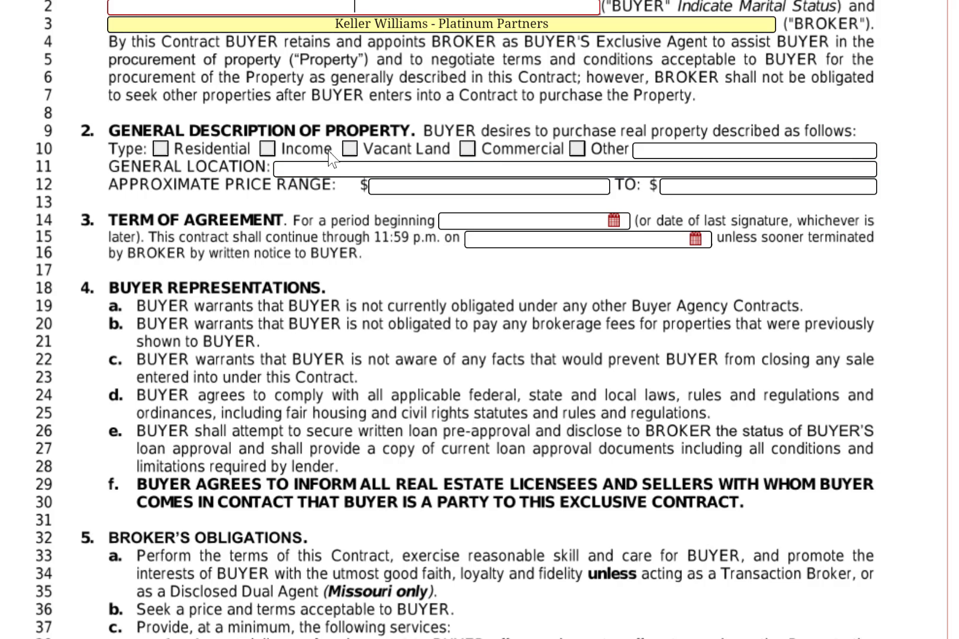
Check Residential, enter Missouri as general location and 250,000 as the lower price limit.
left_click(162, 152)
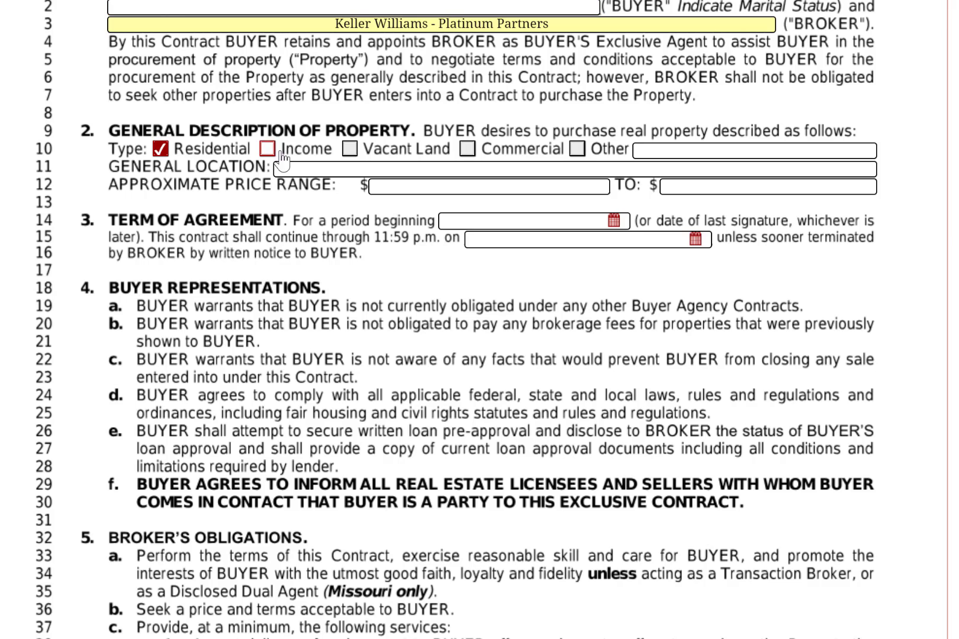
left_click(547, 166)
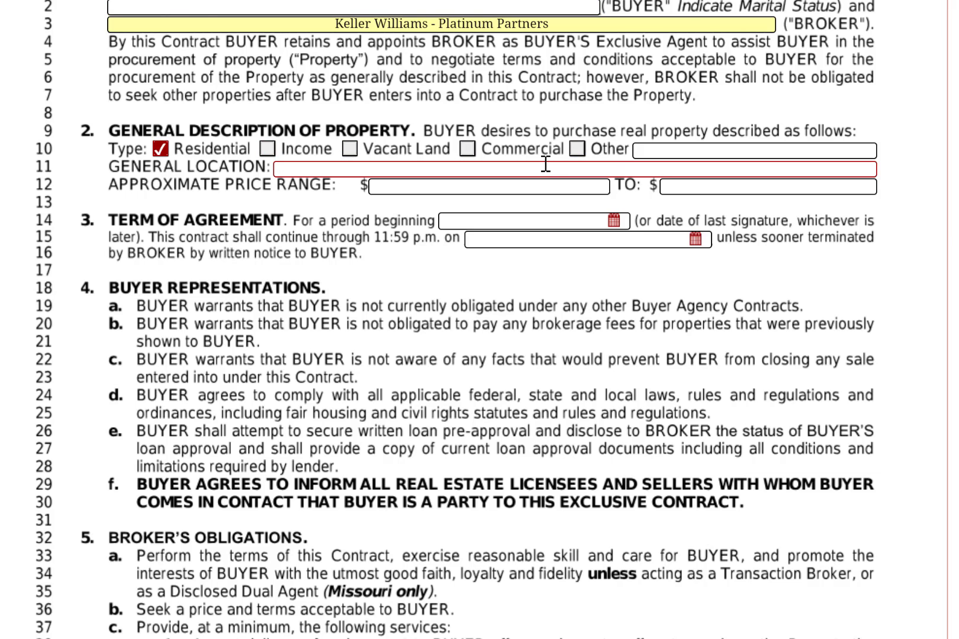
type("Missour")
key("BackSpace")
key("BackSpace")
key("BackSpace")
key("BackSpace")
key("BackSpace")
key("BackSpace")
type("irissouri")
key("Tab")
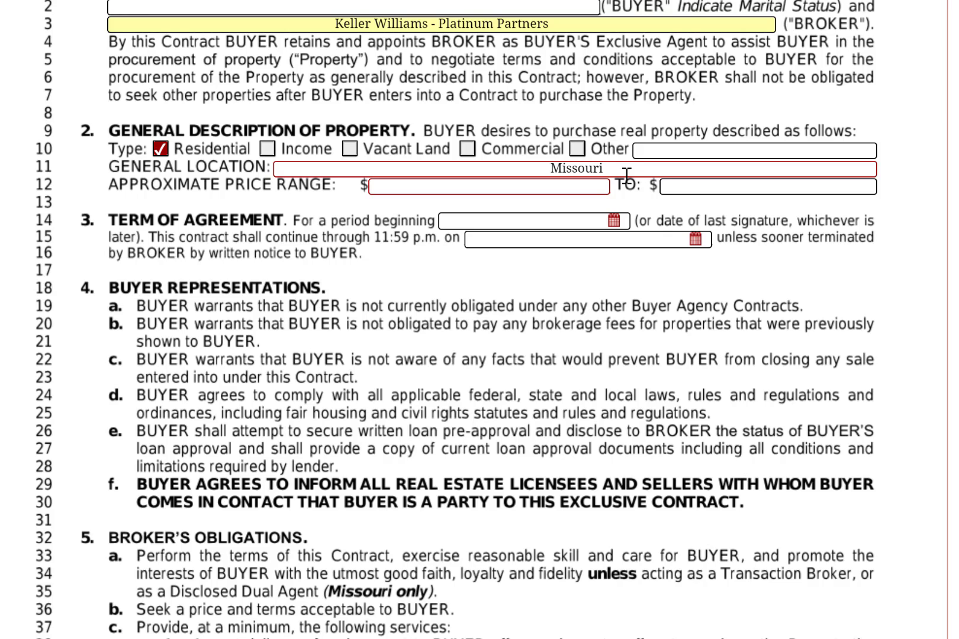
type("250,000")
key("Tab")
Enter 350,000 as the upper price limit and set the term start to 09/16/2021.
type("35")
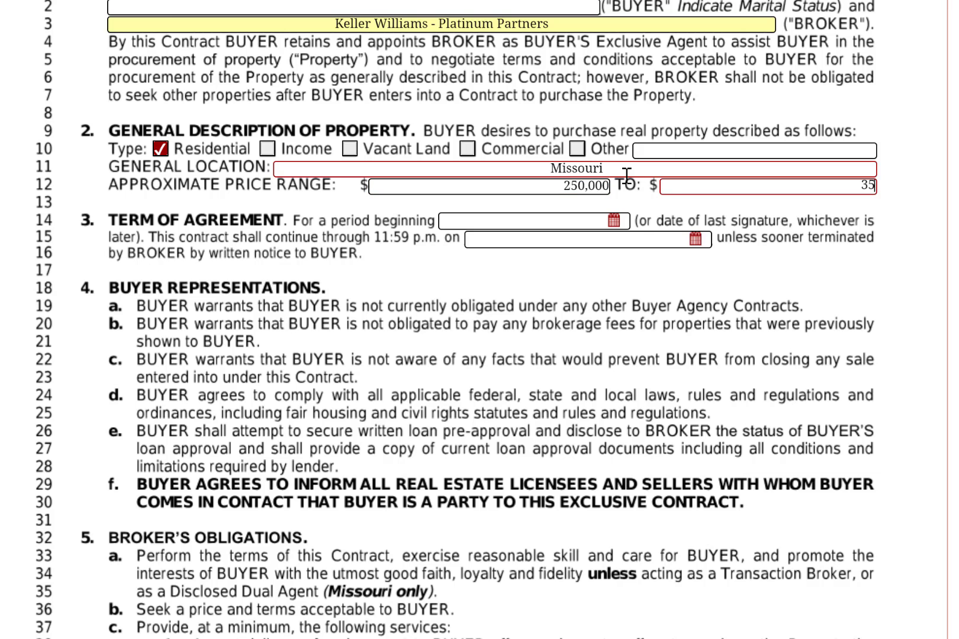
type("0,000")
key("Tab")
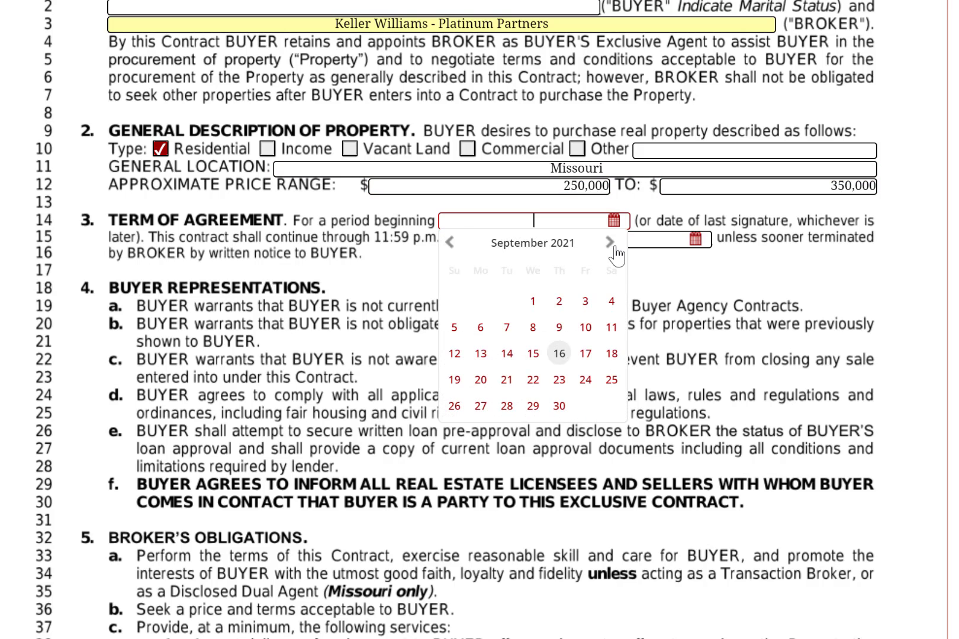
left_click(560, 355)
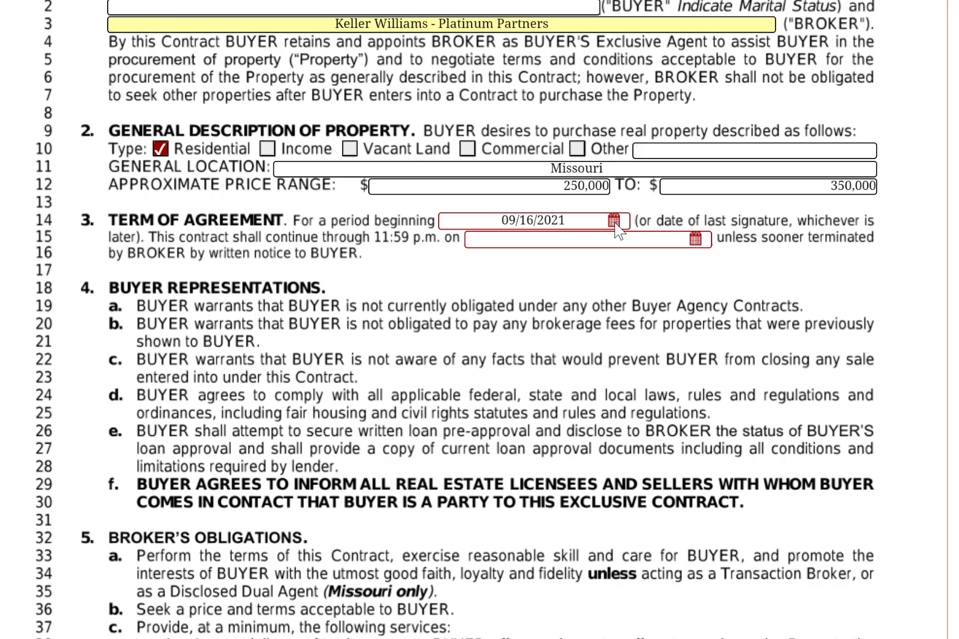
Set the term end date to March 16, 2022.
left_click(695, 238)
left_click(635, 261)
left_click(636, 261)
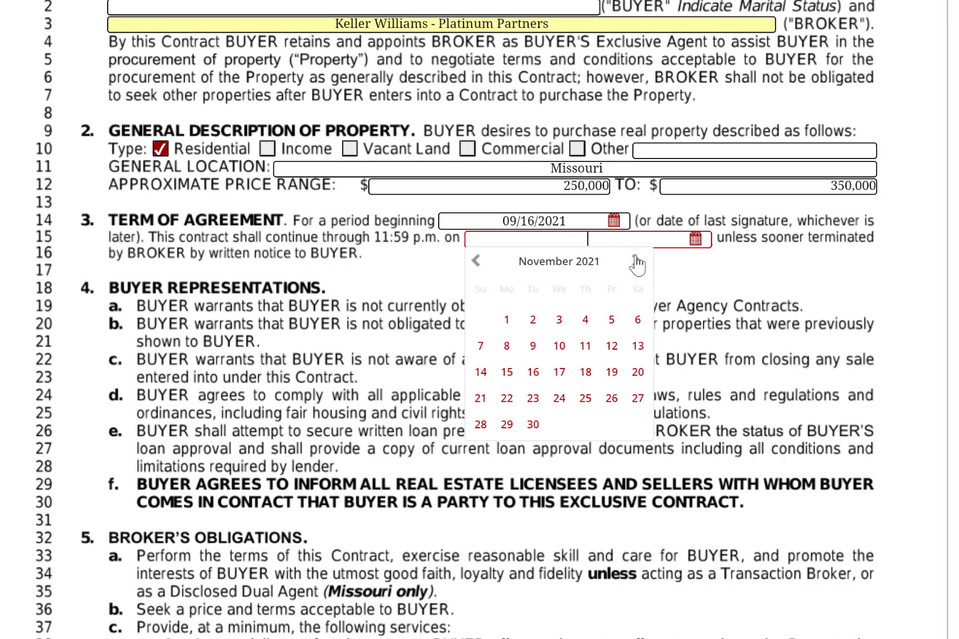
left_click(635, 261)
left_click(636, 261)
left_click(636, 261)
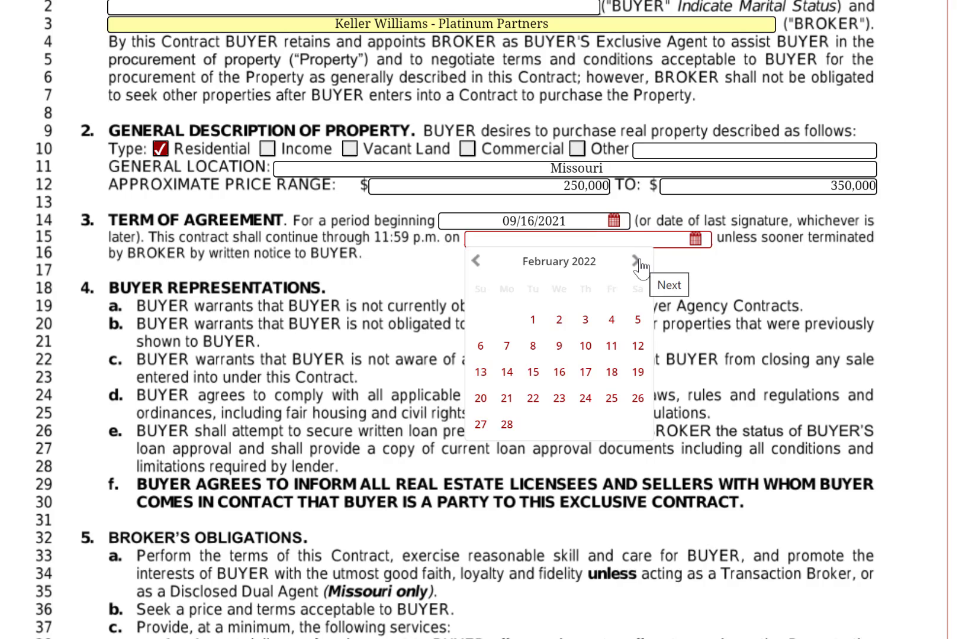
left_click(636, 261)
left_click(560, 372)
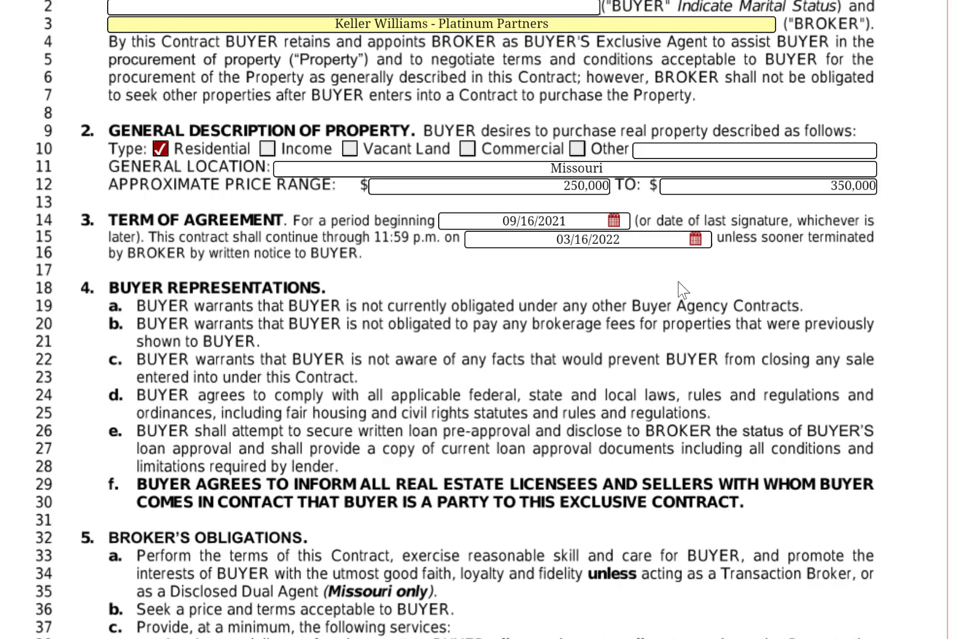
Select the selling commission option and enter 3 percent on lines 76 and 79, leaving Other Commission unchecked.
scroll(682, 290, "down", 10)
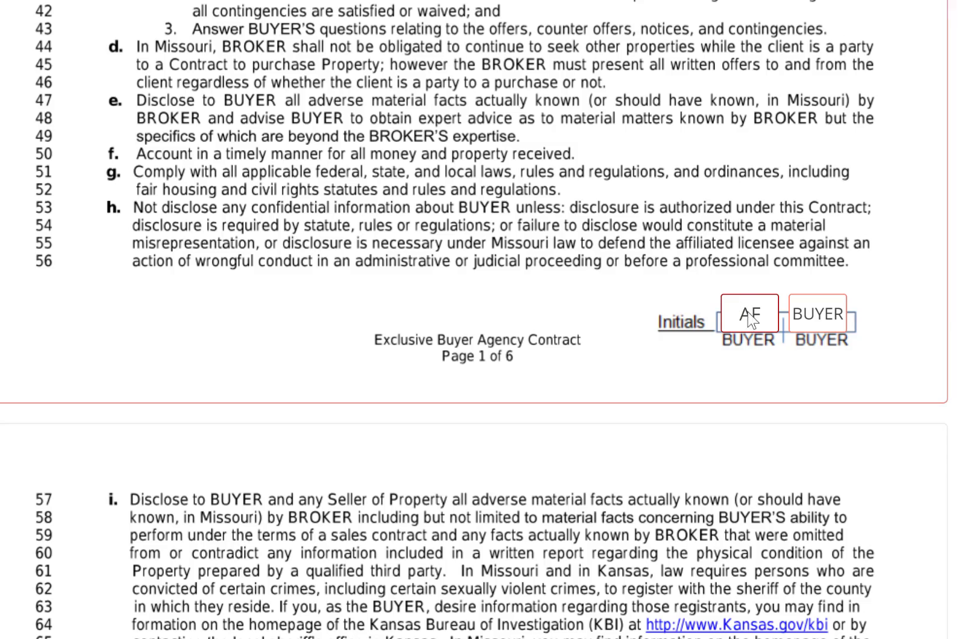
scroll(751, 314, "down", 8)
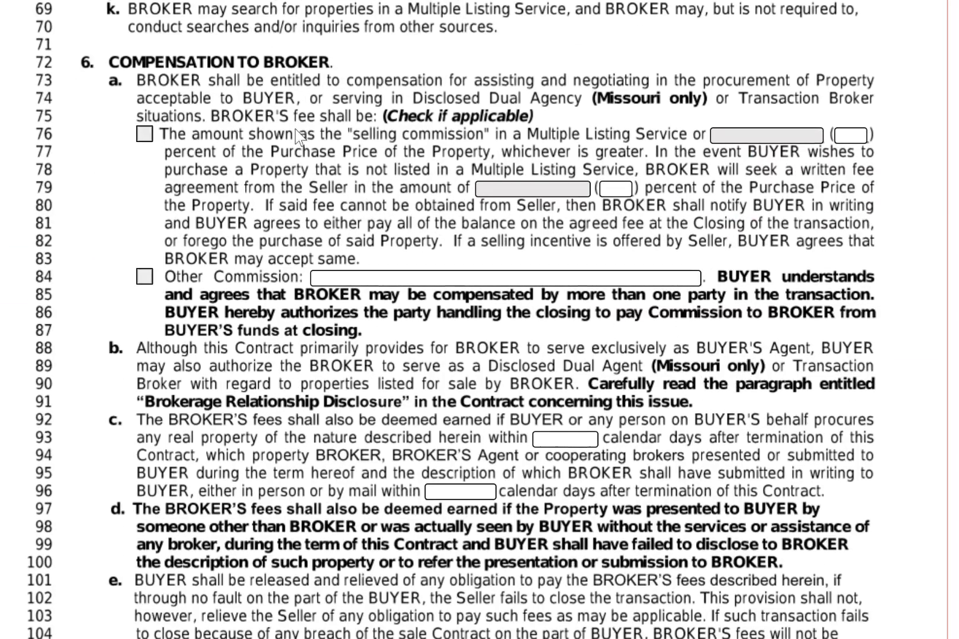
left_click(144, 134)
left_click(848, 137)
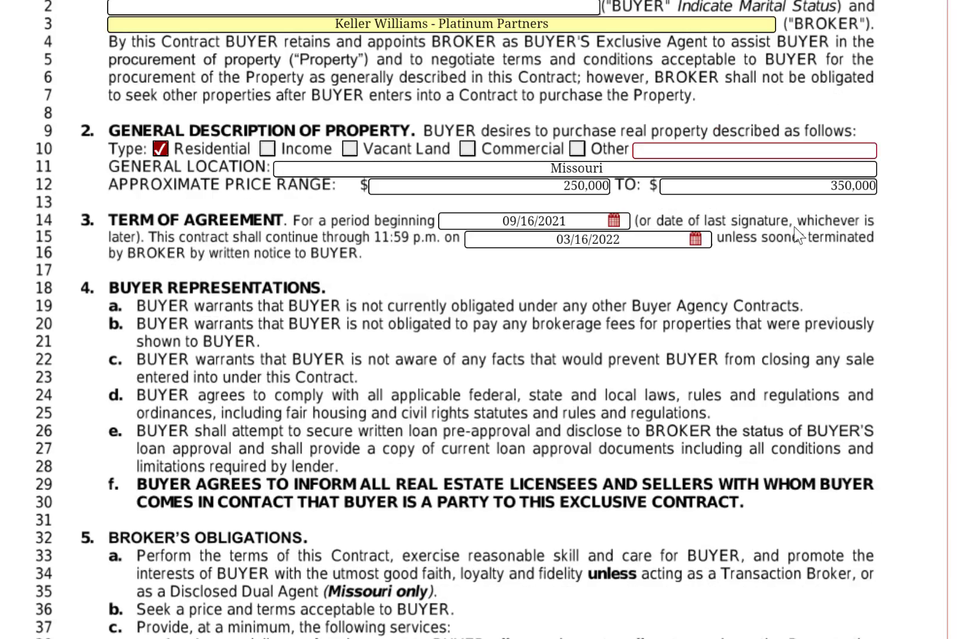
scroll(899, 155, "down", 18)
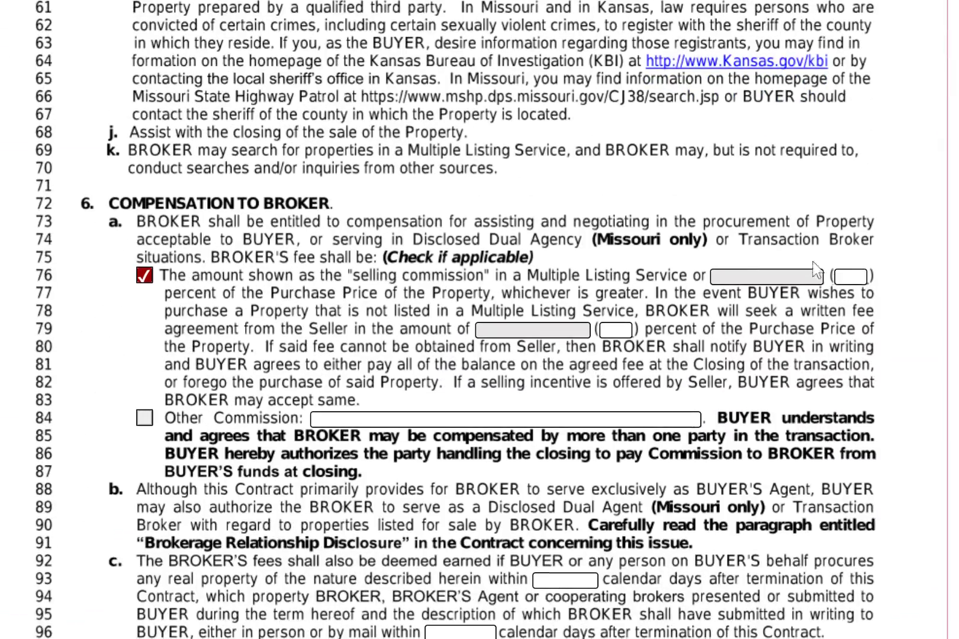
left_click(858, 276)
type("3")
left_click(626, 330)
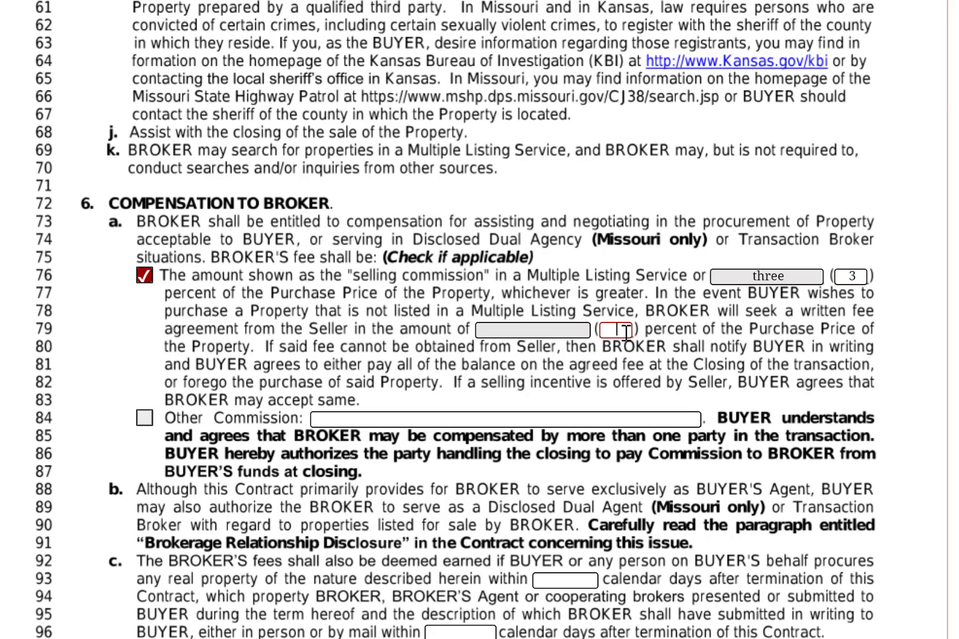
type("3")
left_click(416, 419)
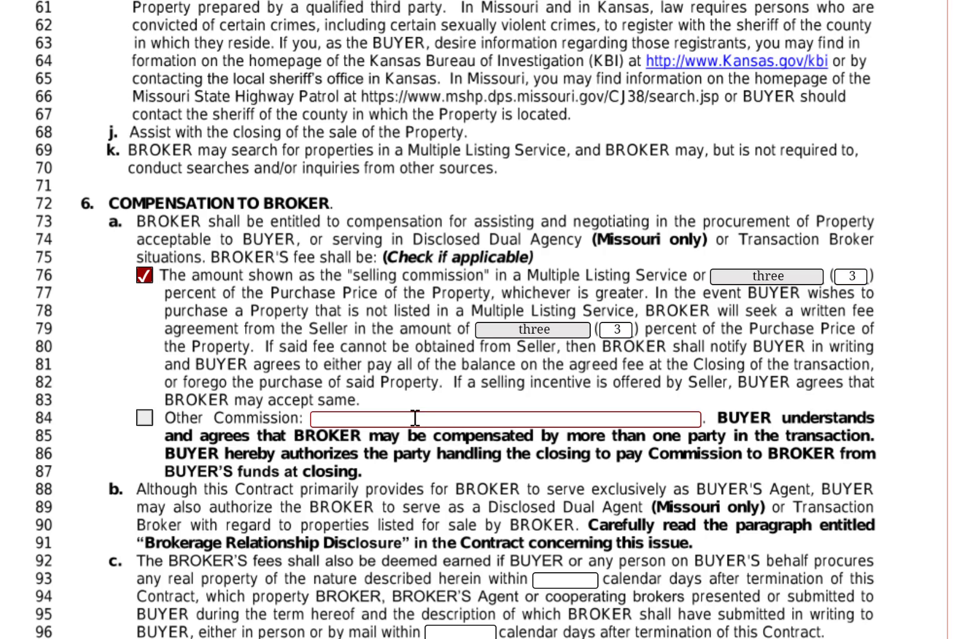
left_click(144, 418)
left_click(145, 418)
Set the line 93 fee-protection period to 90 calendar days.
scroll(458, 412, "down", 3)
left_click(580, 437)
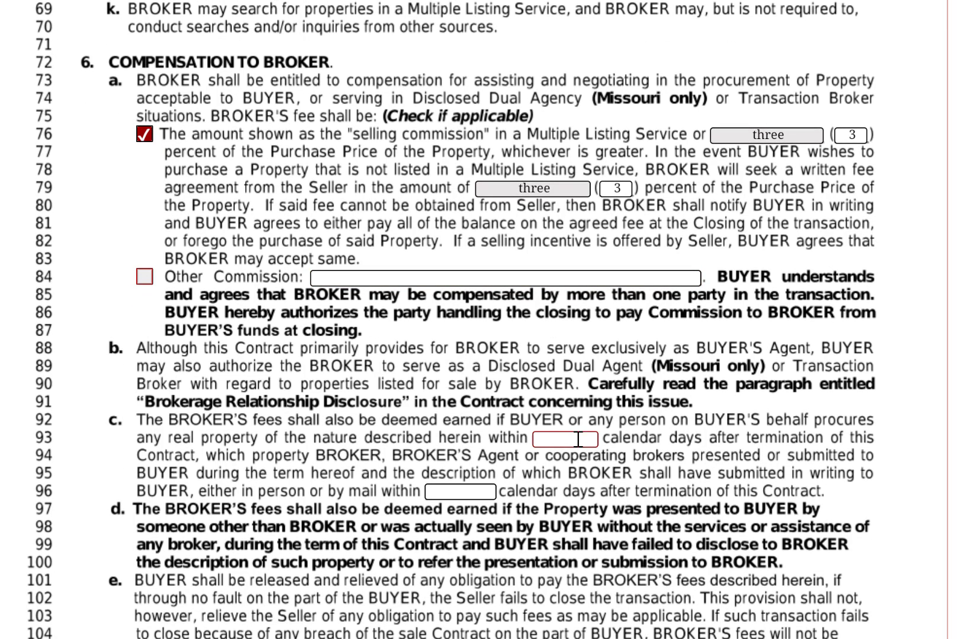
type("90")
key("Tab")
Check Yes on lines 203, 204, 208 and 210, and No for Dual Agency on line 206.
scroll(700, 430, "down", 10)
scroll(698, 425, "down", 10)
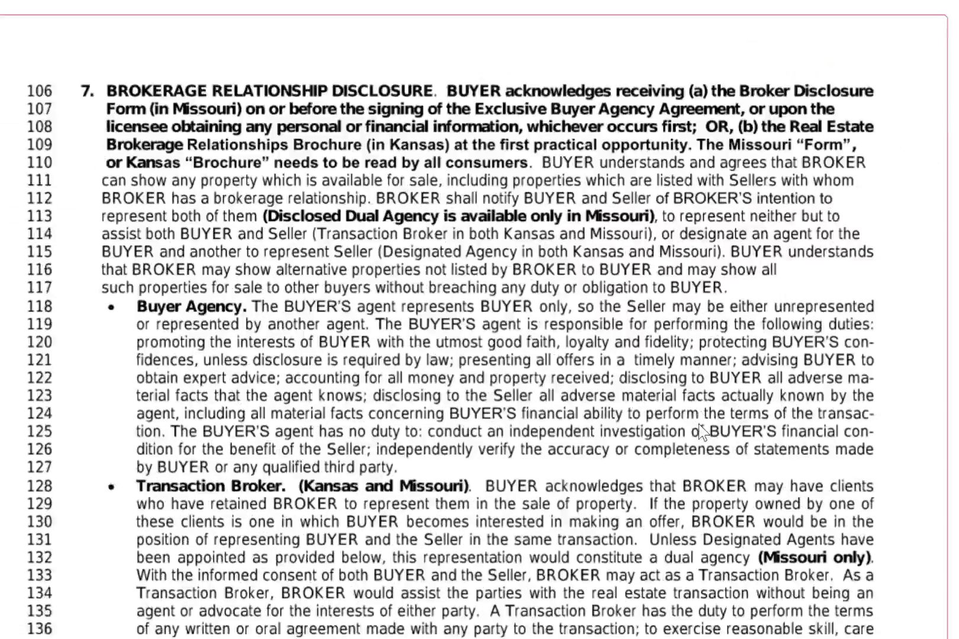
scroll(699, 424, "down", 12)
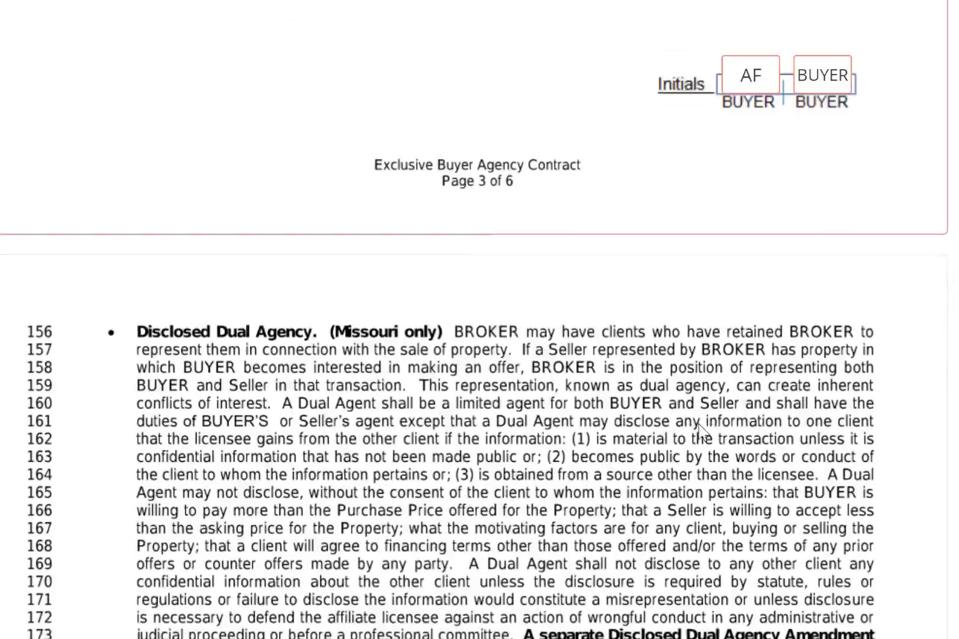
scroll(700, 429, "down", 8)
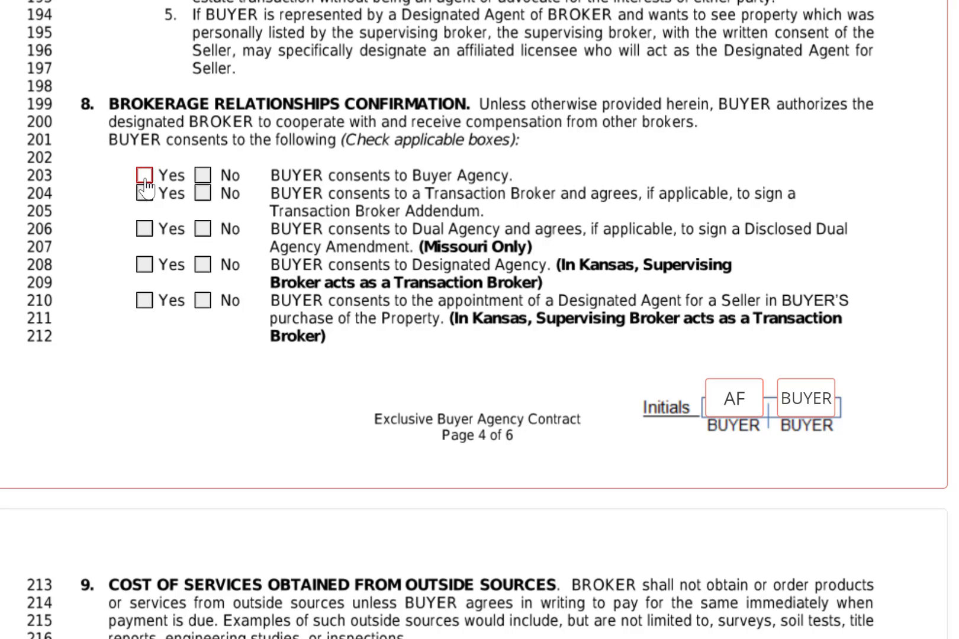
left_click(143, 181)
left_click(145, 195)
left_click(202, 229)
left_click(144, 265)
left_click(146, 301)
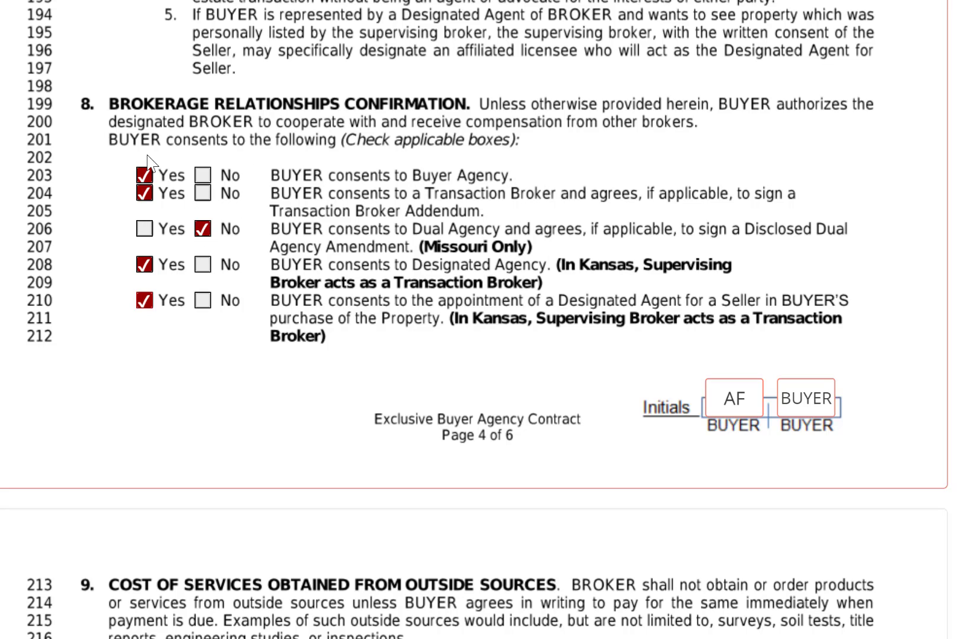
Check the line 237 box declaring the broker a franchise member.
scroll(475, 280, "down", 10)
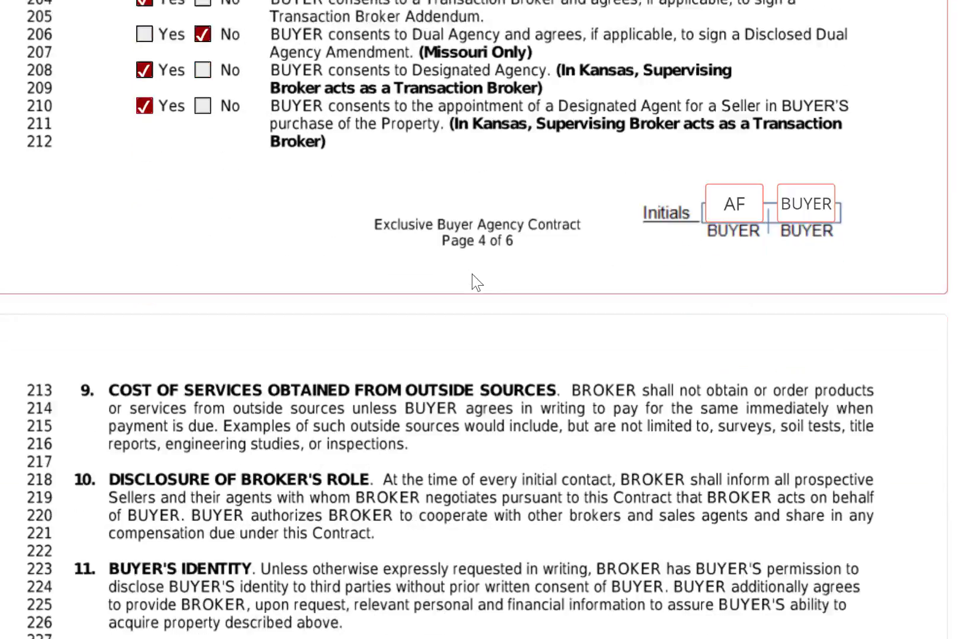
scroll(475, 281, "down", 3)
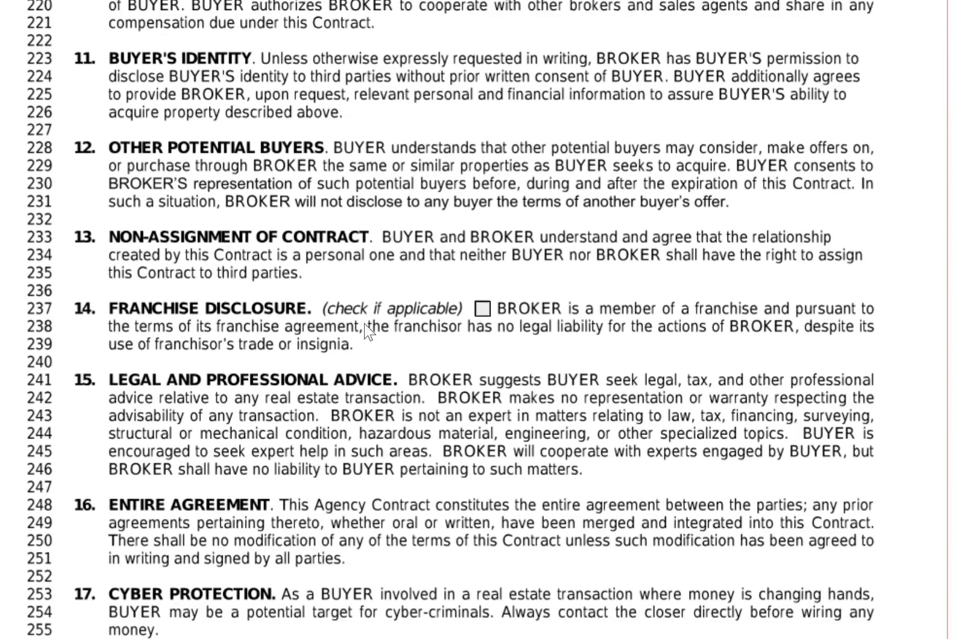
left_click(483, 314)
On page 6, enter the designated agent's full name in the Appointment of Designated Agent(s) line.
scroll(642, 291, "down", 3)
scroll(652, 208, "down", 18)
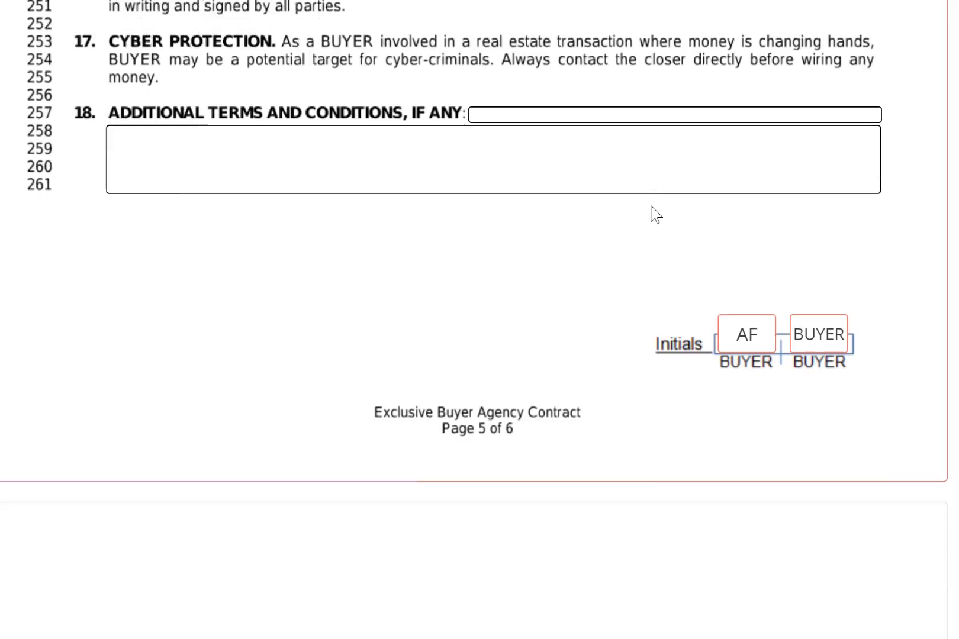
scroll(806, 15, "up", 3)
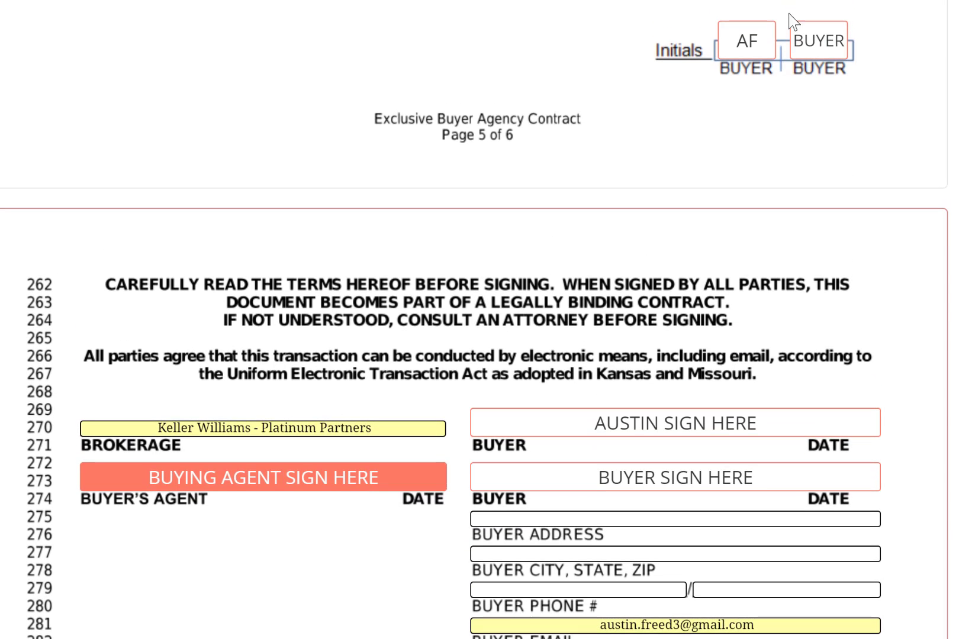
scroll(703, 134, "down", 3)
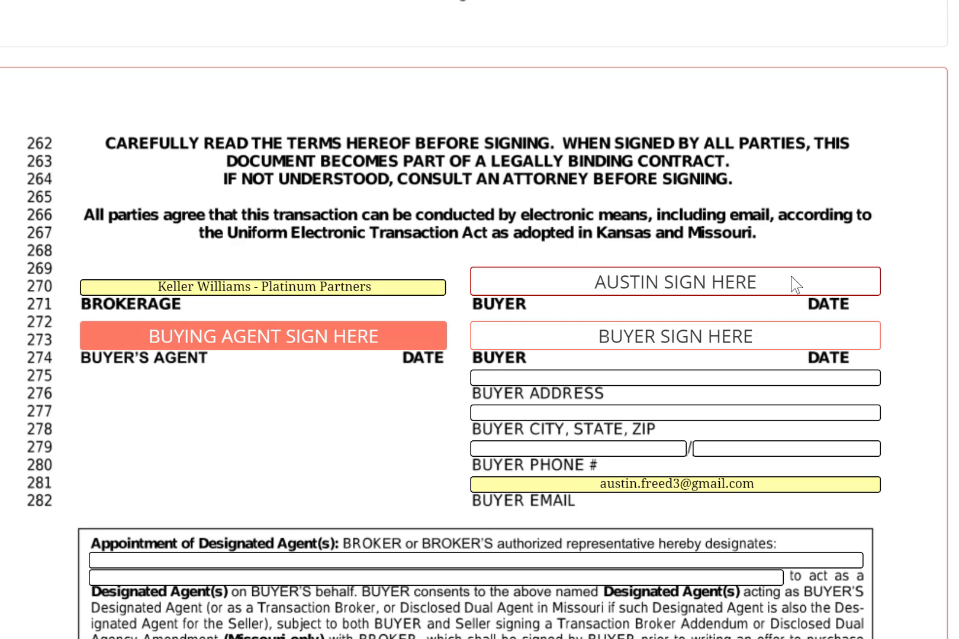
scroll(790, 278, "down", 2)
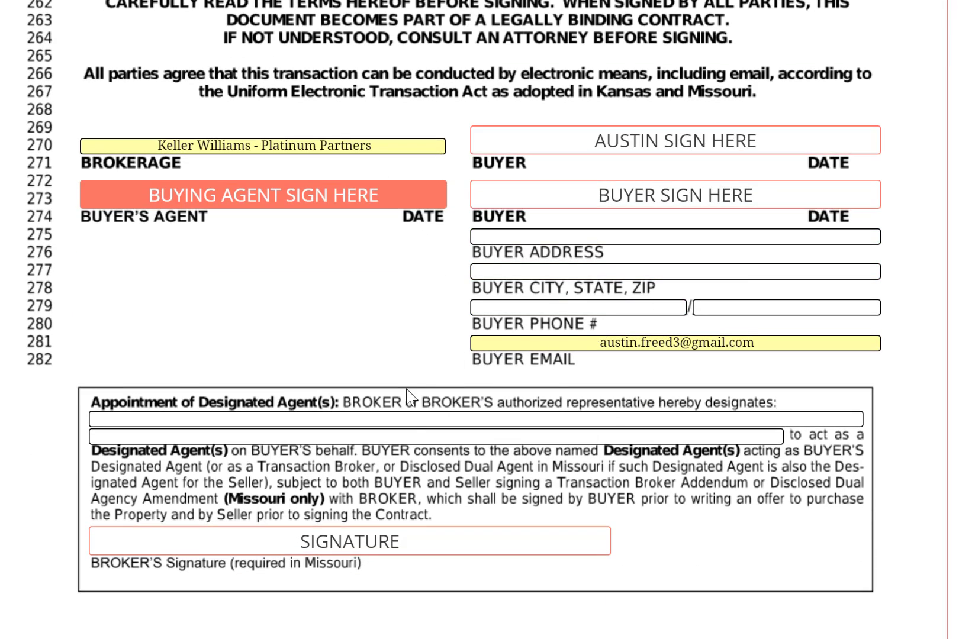
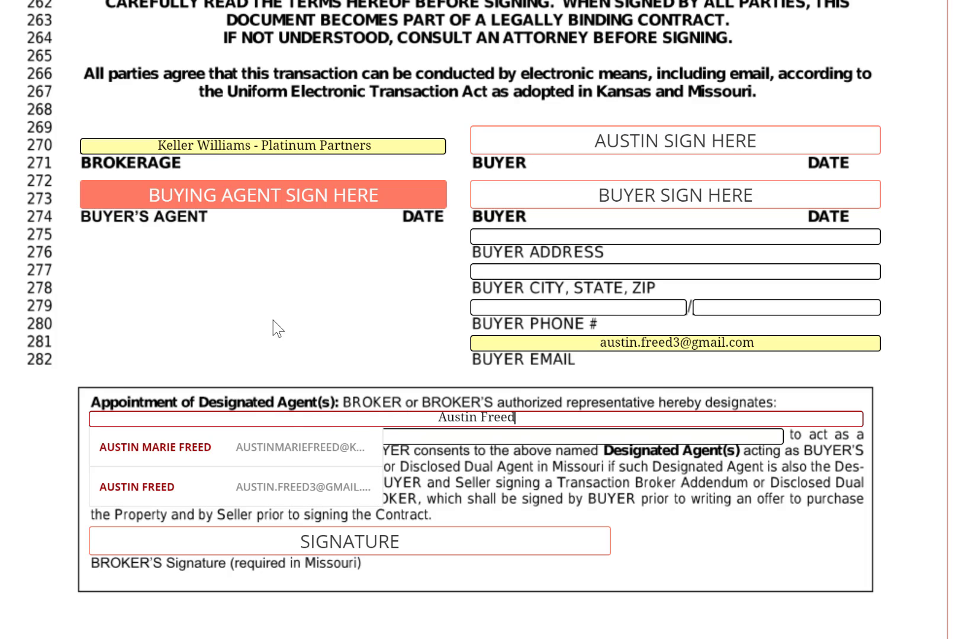
mouse_move(272, 216)
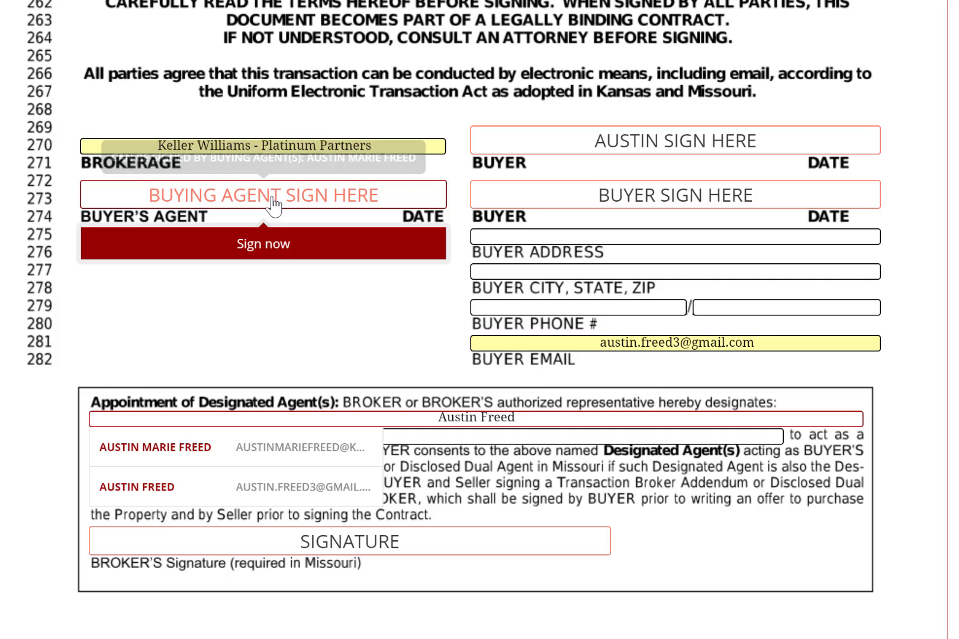
Adopt and sign the Buying Agent line, then show who the BROKER'S Signature field can be assigned to.
left_click(264, 244)
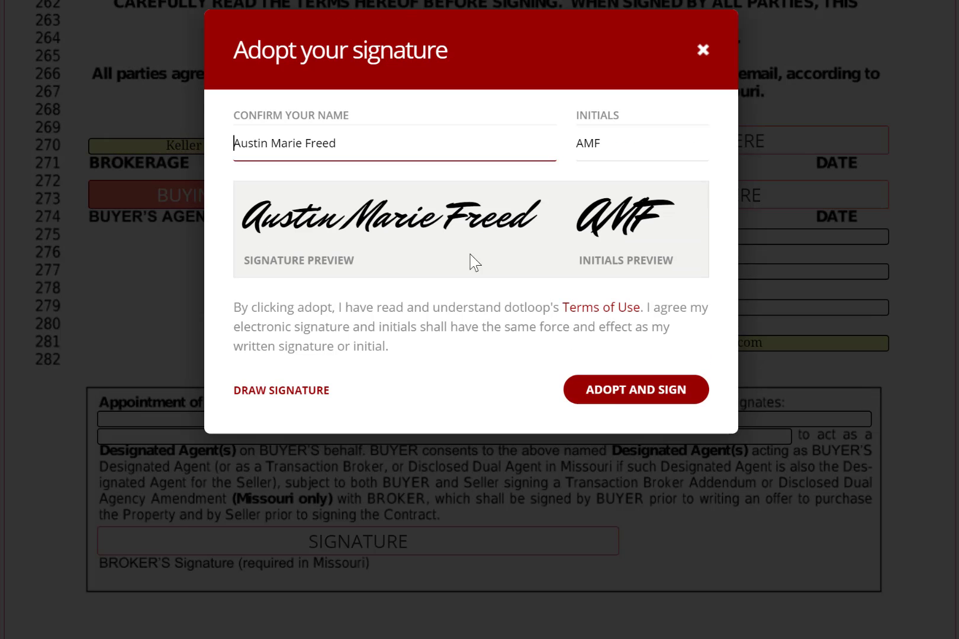
left_click(613, 397)
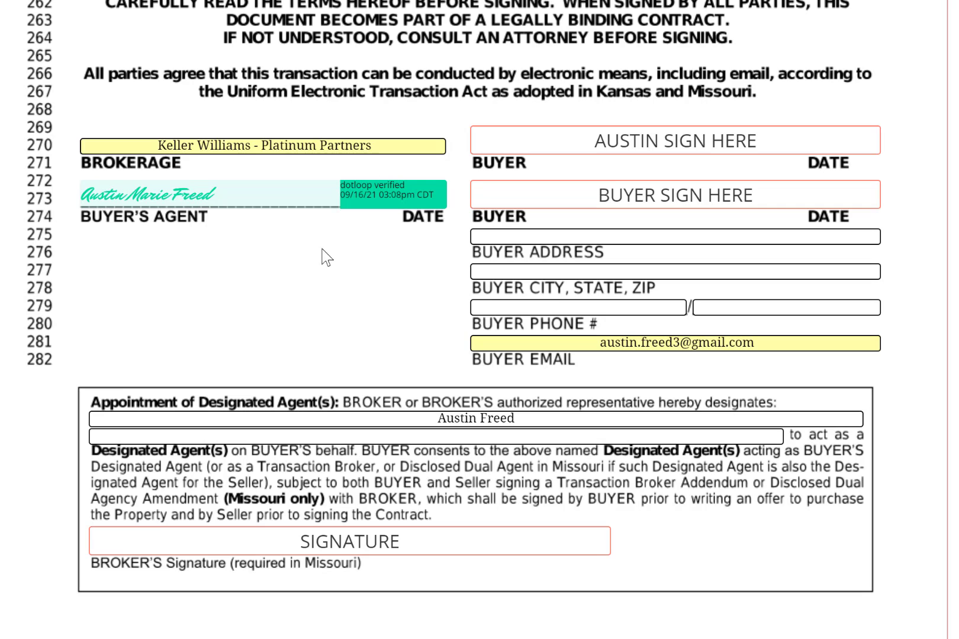
mouse_move(382, 546)
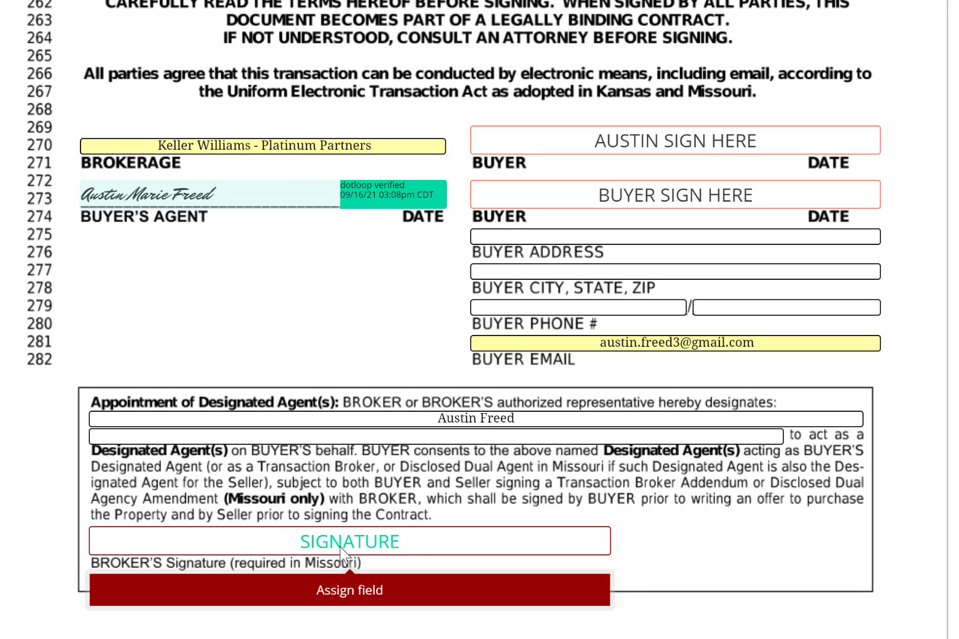
left_click(356, 595)
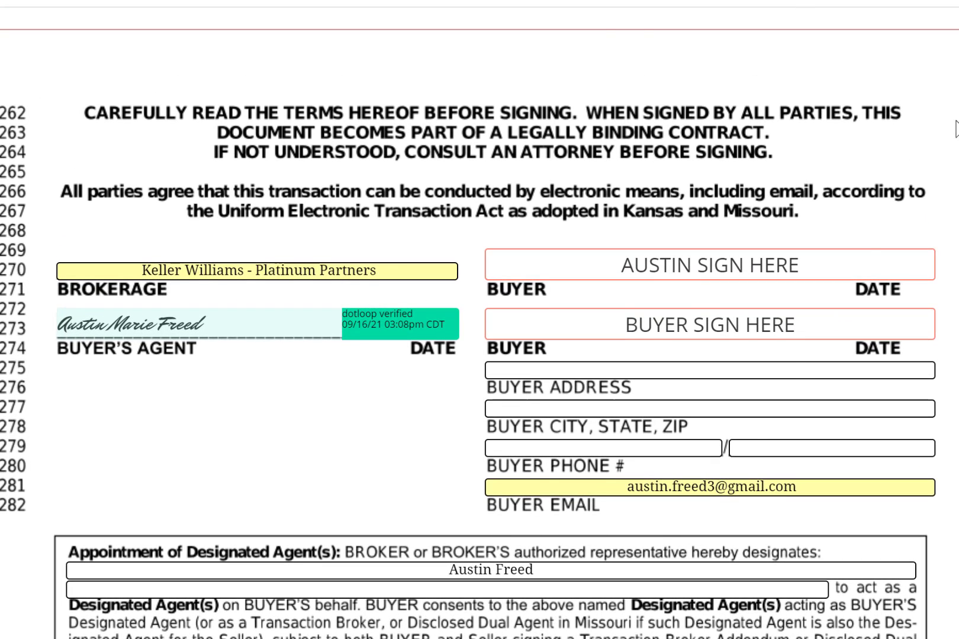
left_click(144, 298)
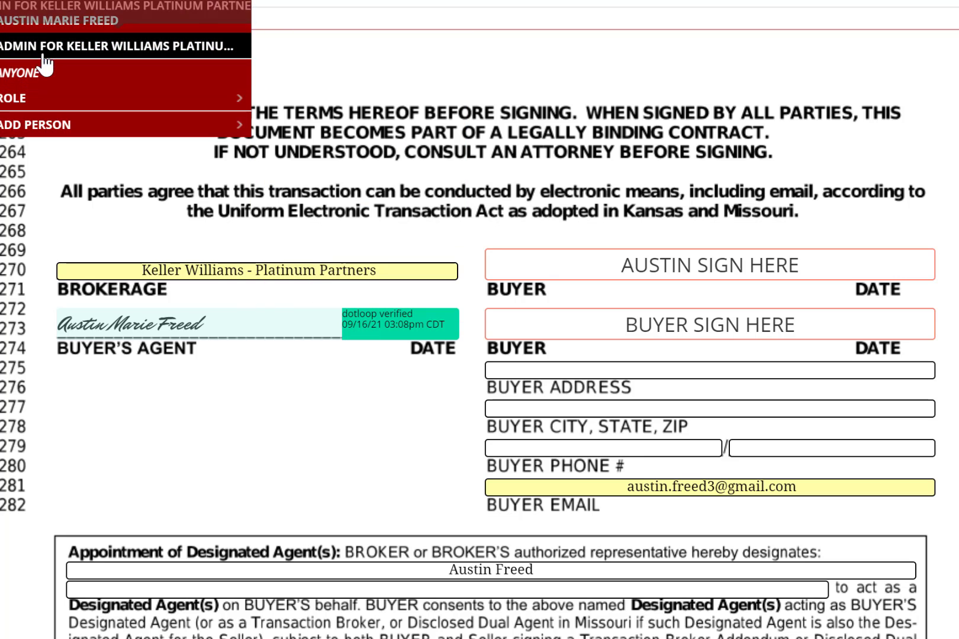
Add a new person with the broker's full name and email and the BUYING BROKER role.
left_click(41, 126)
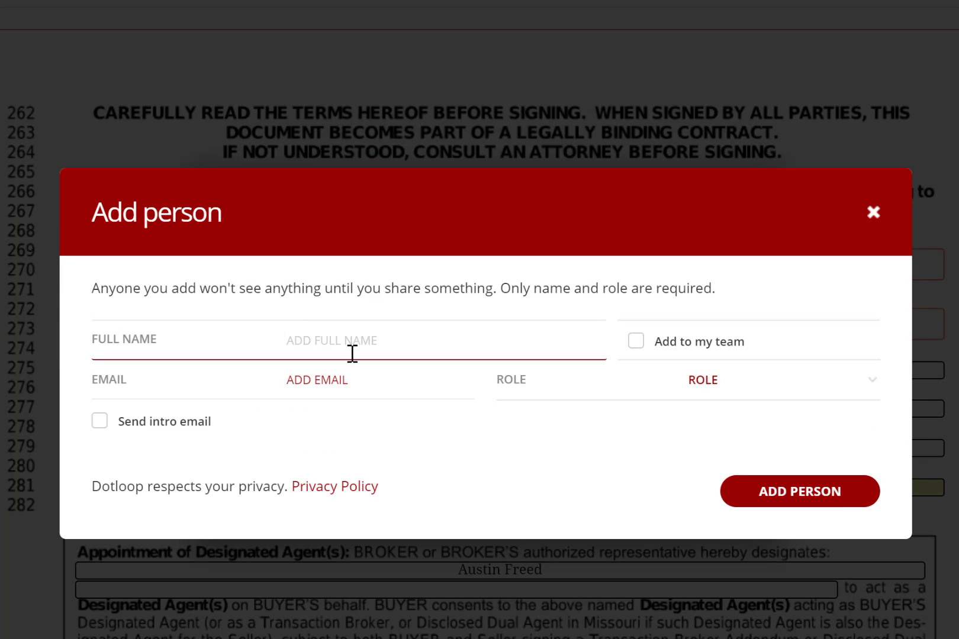
key("Tab")
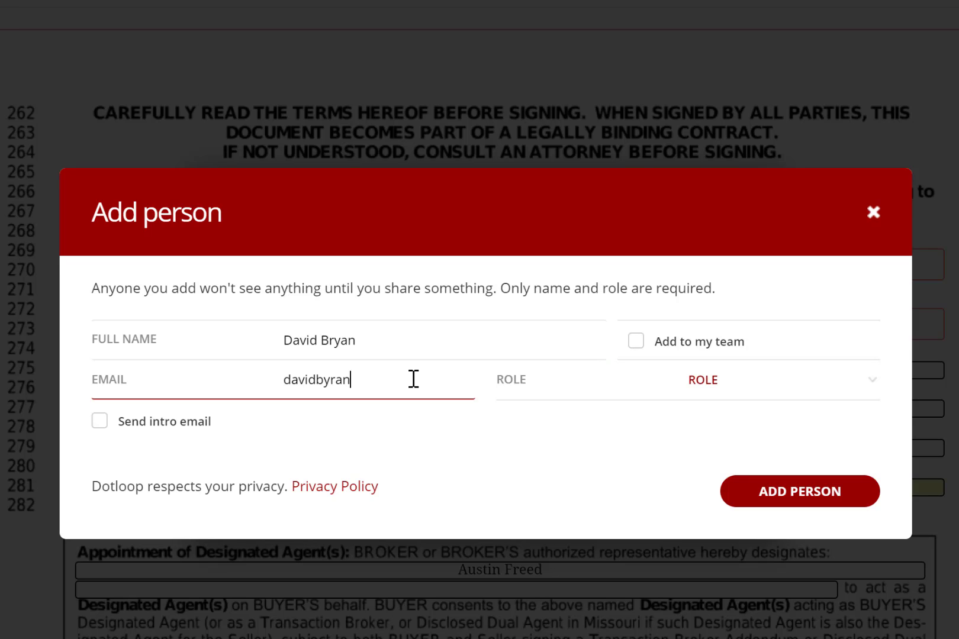
left_click(800, 386)
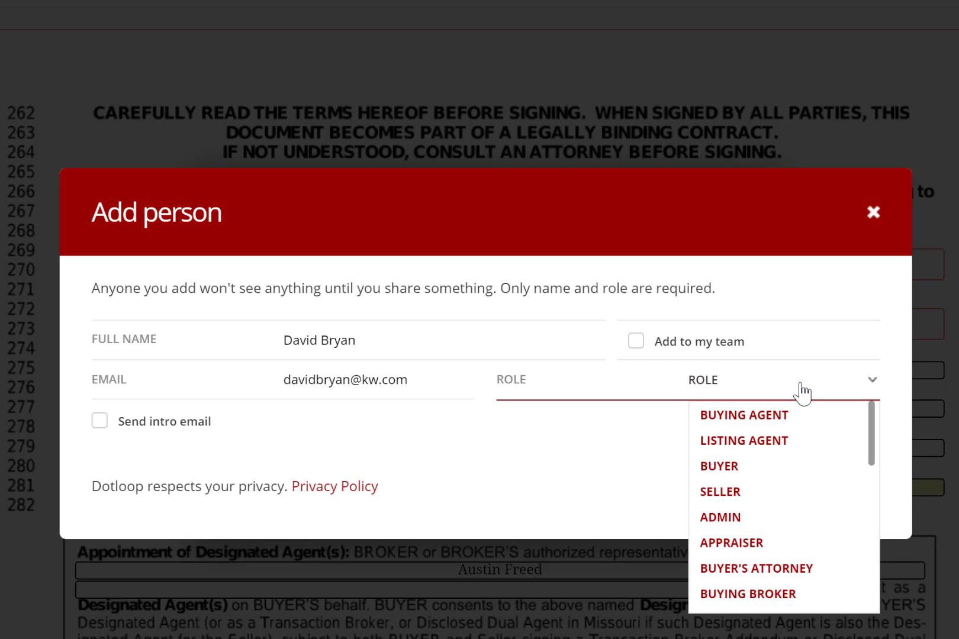
left_click(773, 593)
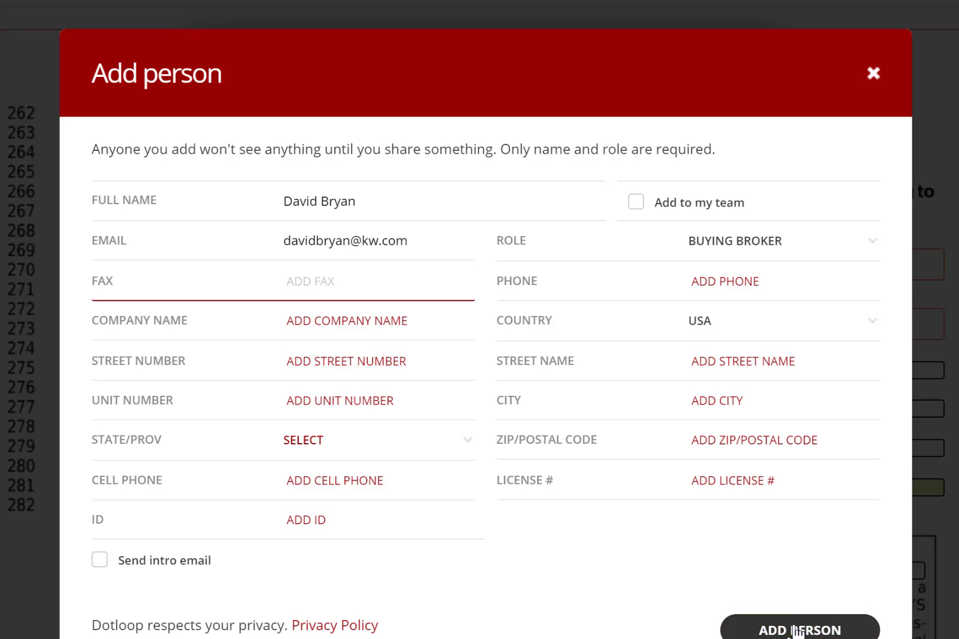
left_click(797, 631)
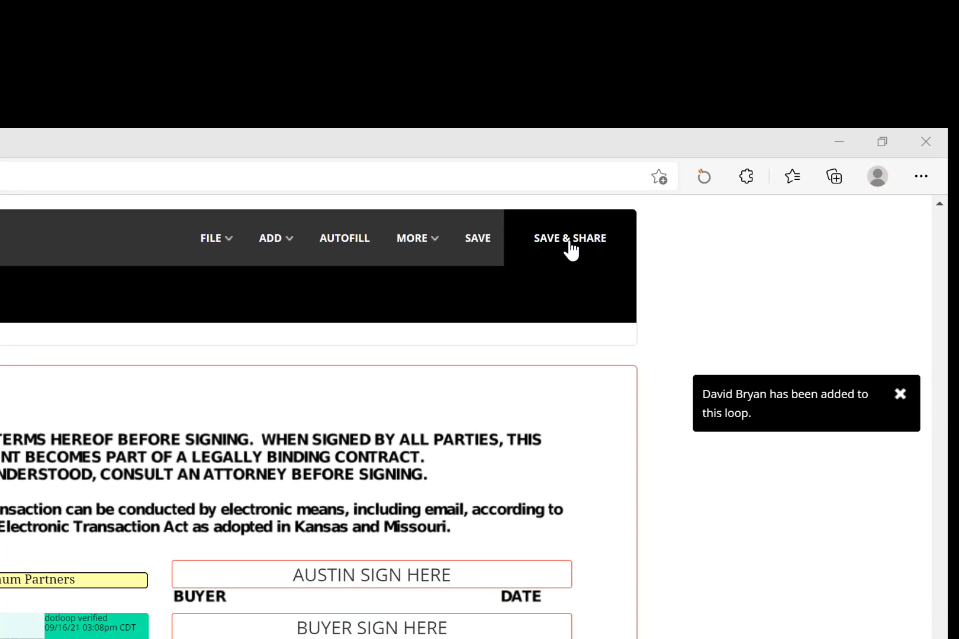
Save the contract and share it with buyer and buying broker as signers, attaching the PDF.
left_click(570, 242)
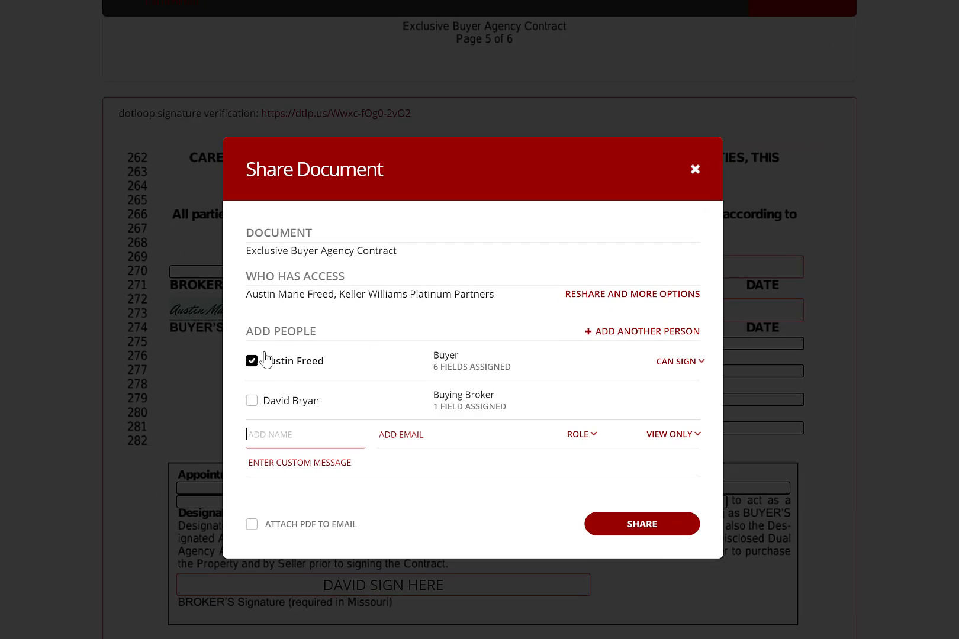
left_click(251, 400)
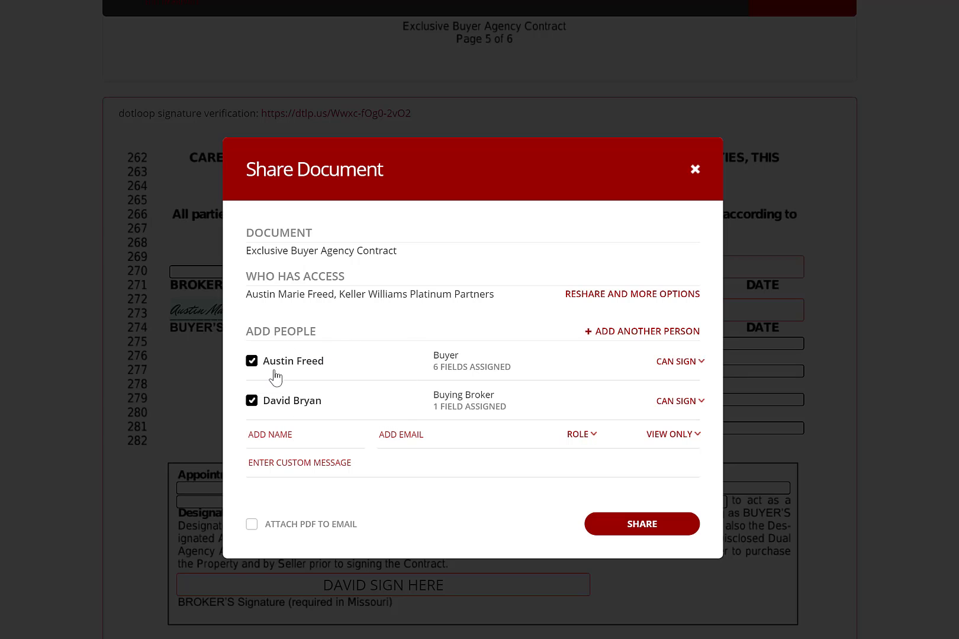
left_click(264, 455)
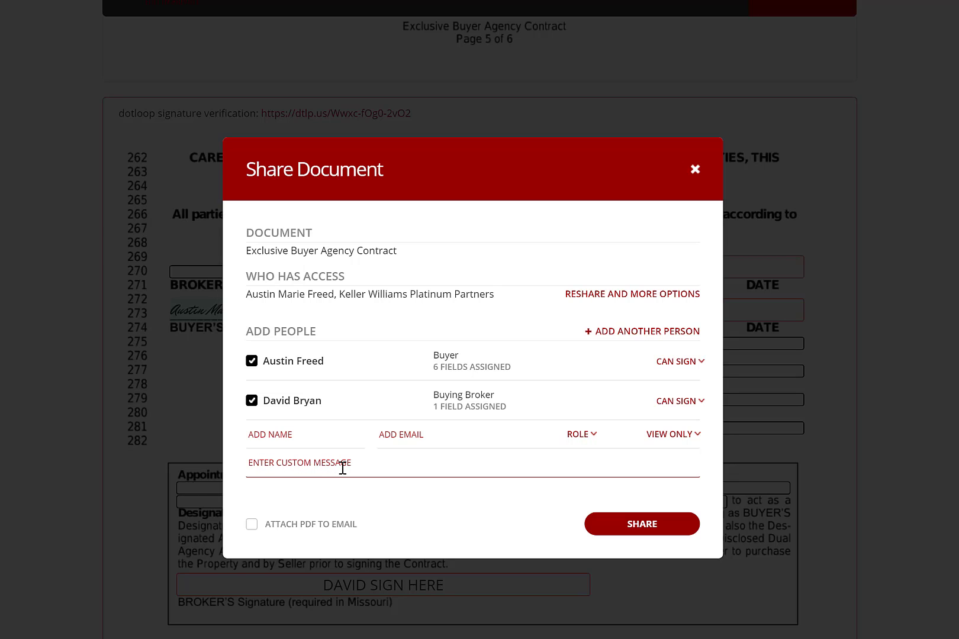
left_click(252, 524)
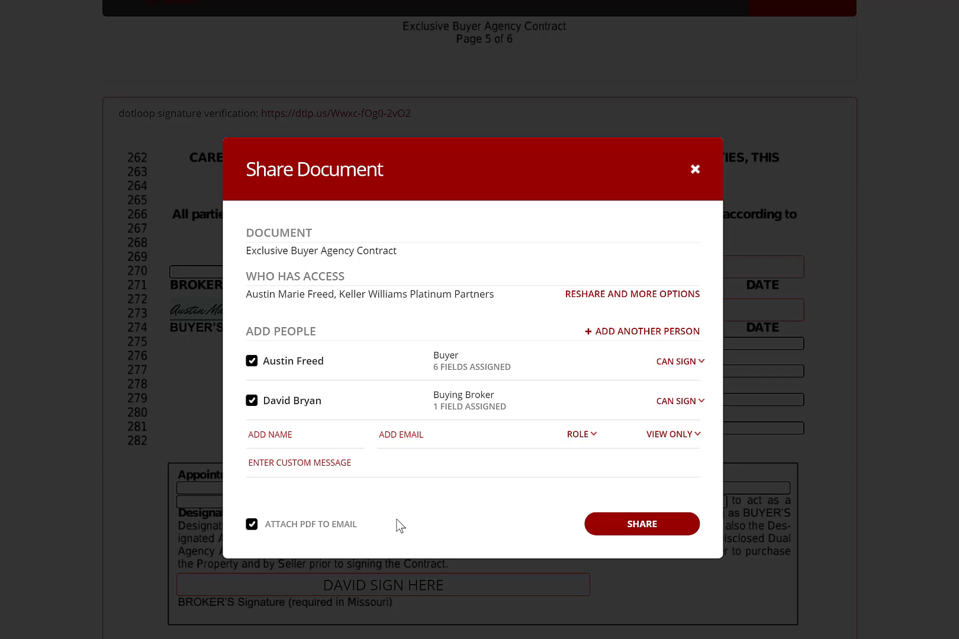